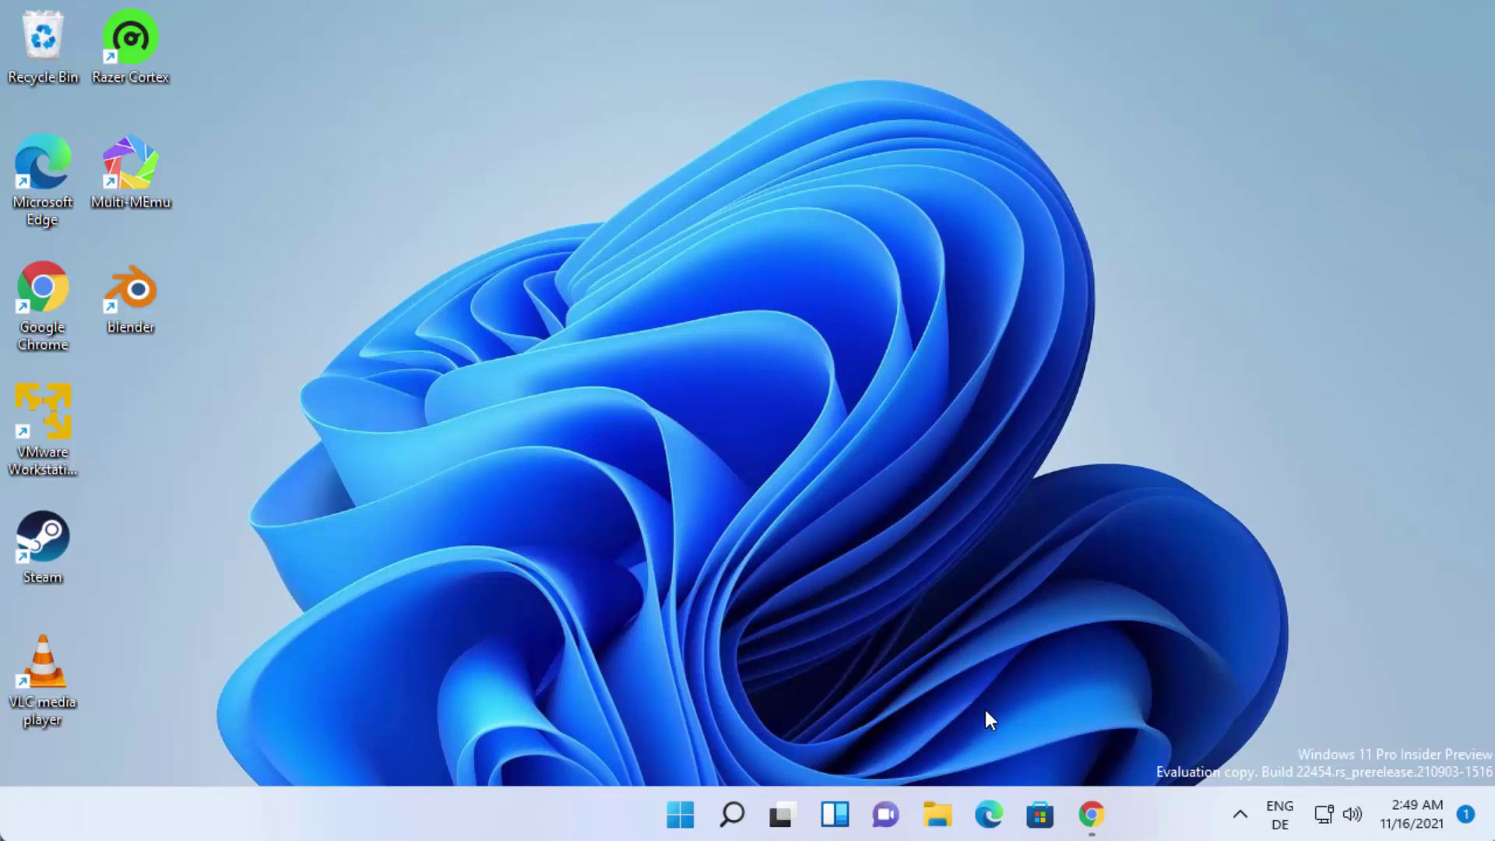
In Chrome, go from the search results to Shotcut's download page, dismiss the ad, and download the Windows installer from Site 2 (GitHub).
click(1093, 815)
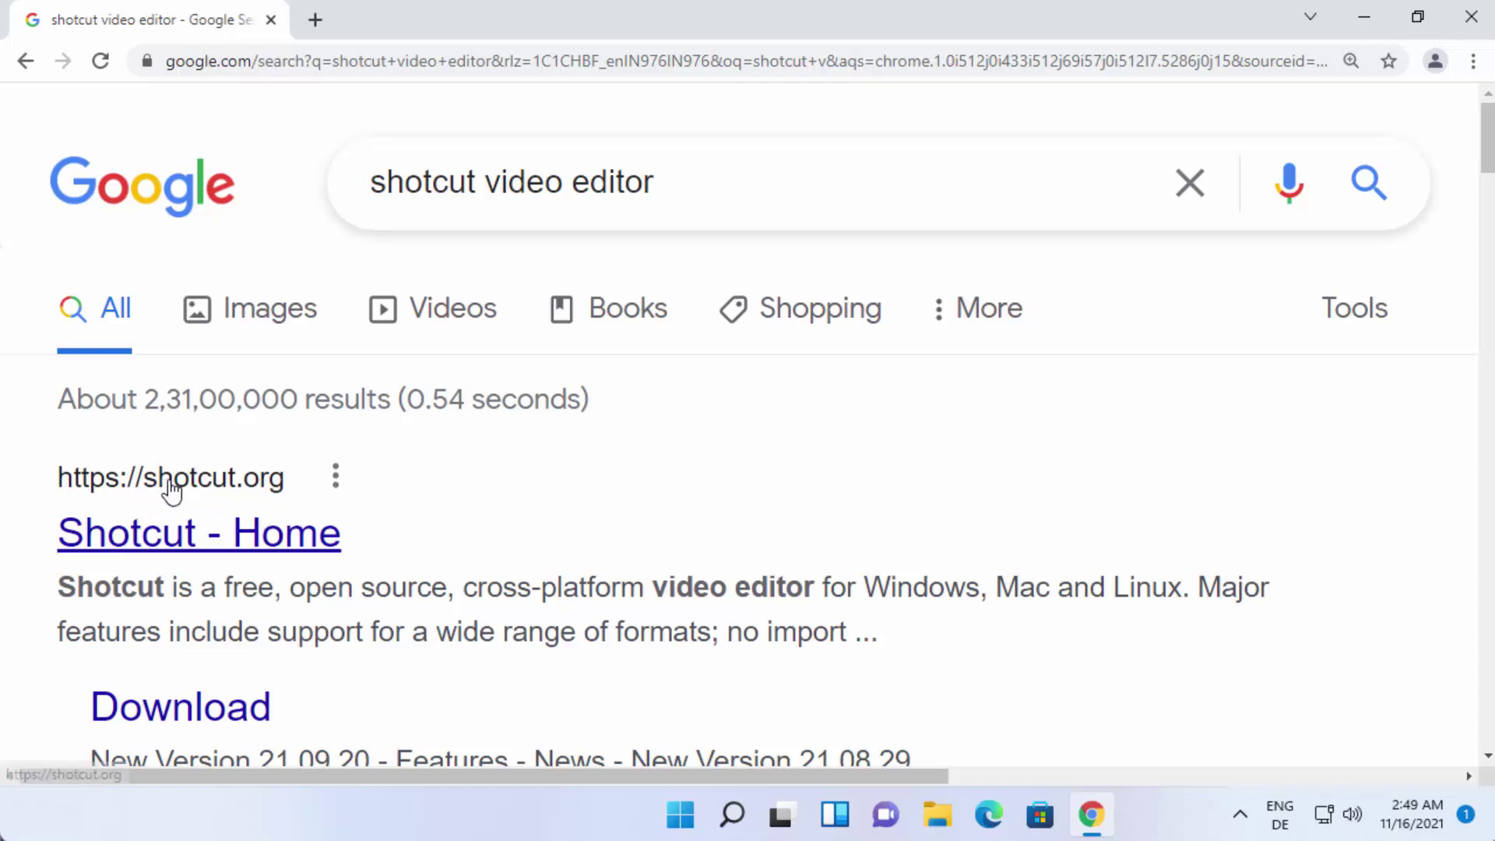
click(223, 542)
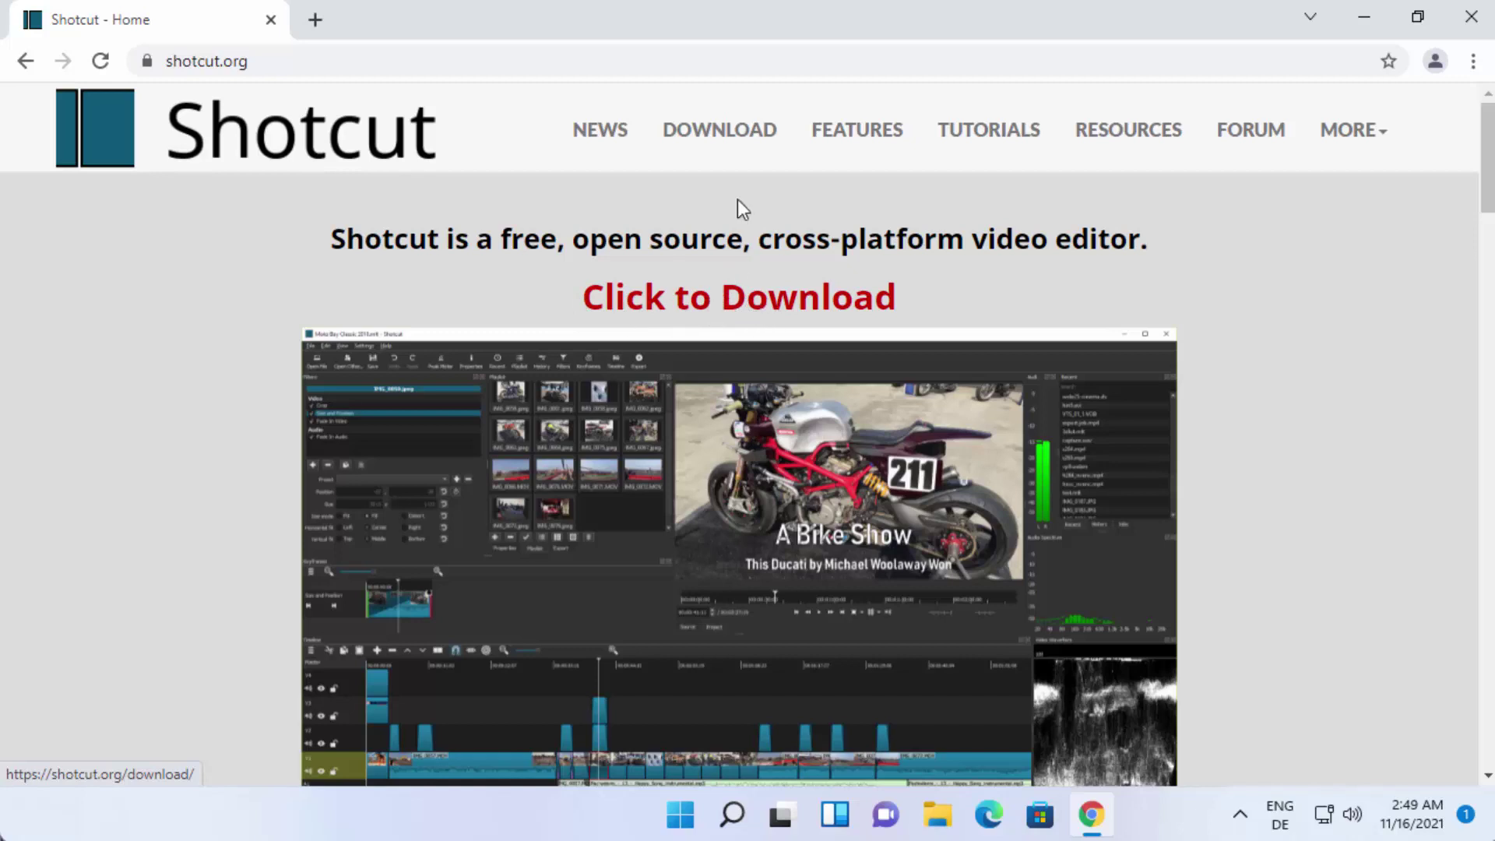
click(723, 148)
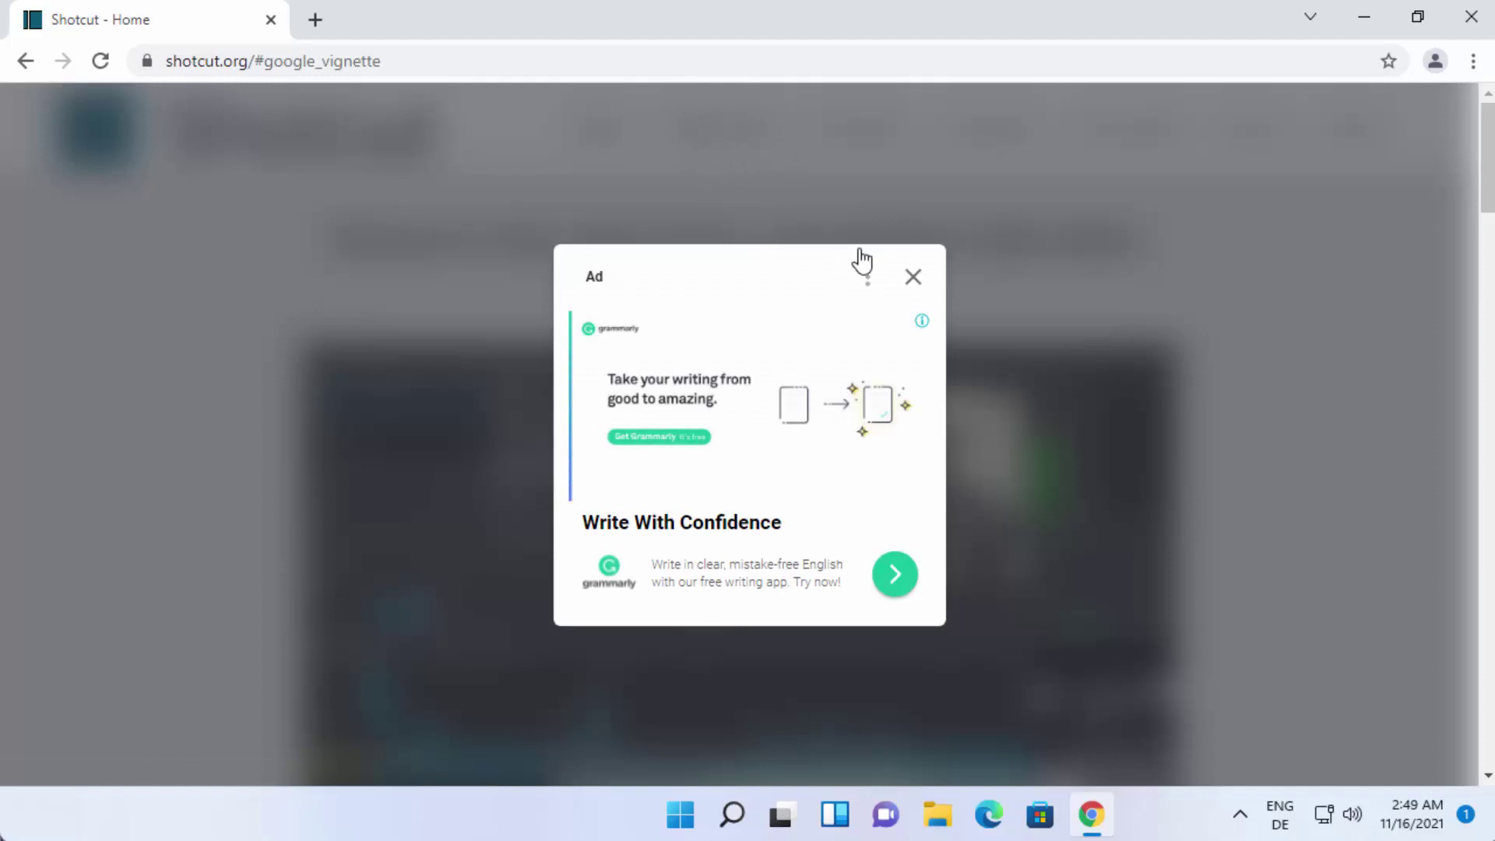
click(911, 273)
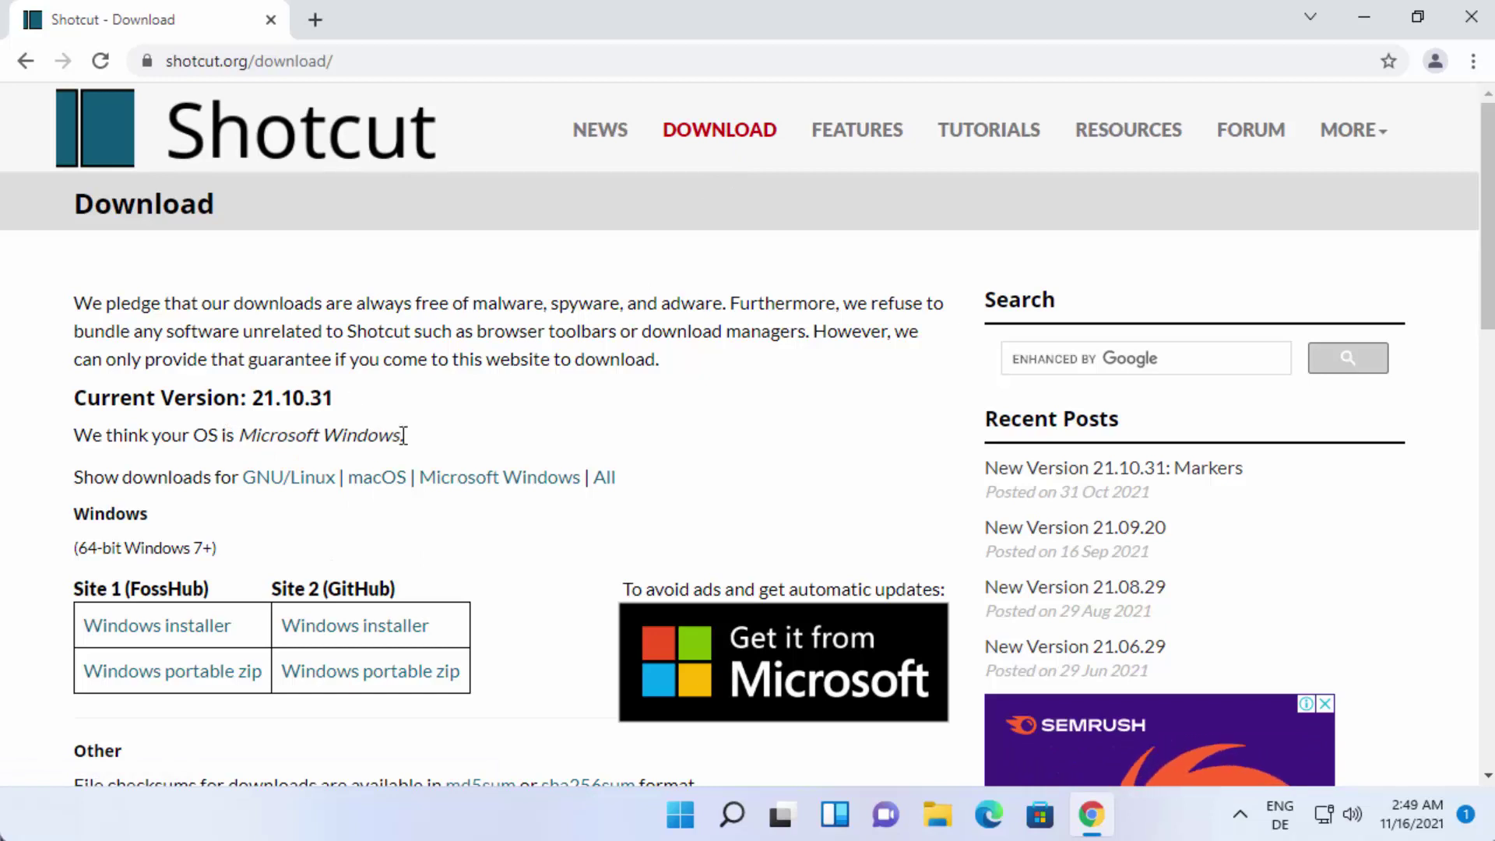
scroll(503, 420, down, 1)
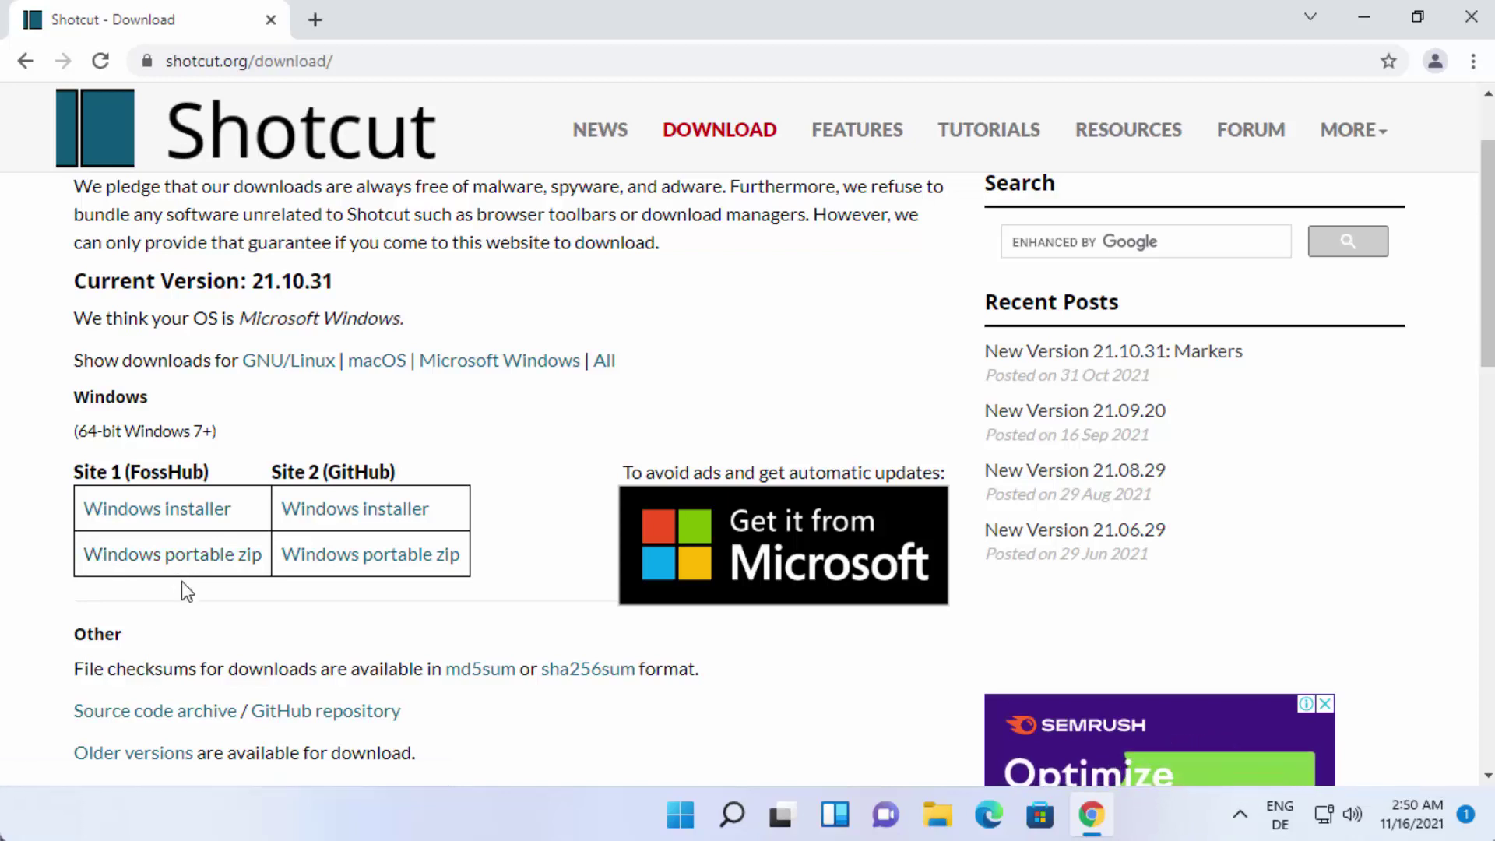
click(357, 519)
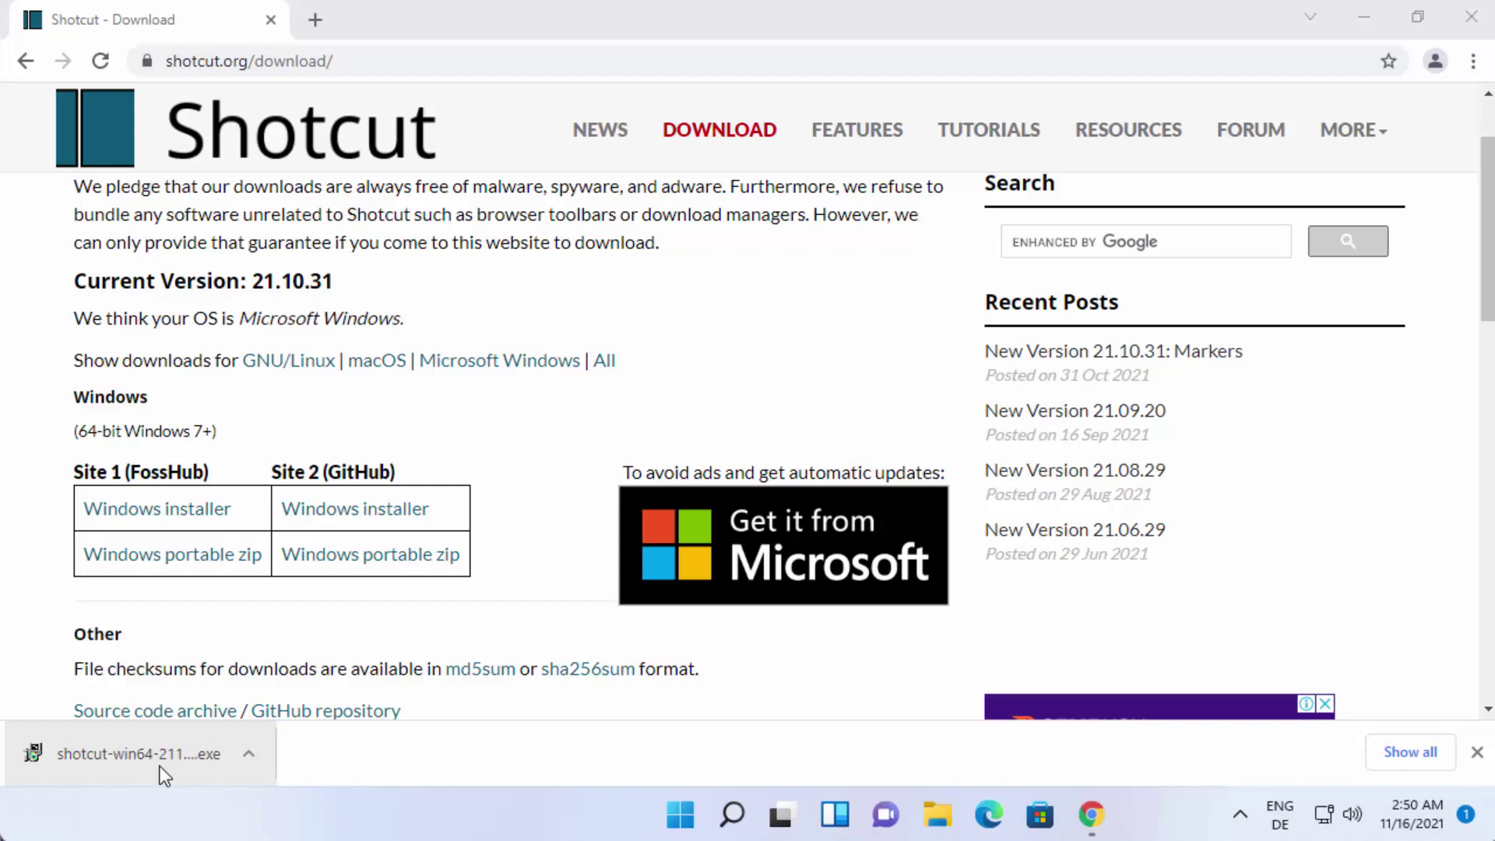
Run the downloaded Shotcut installer, minimize the browser, and allow the installer to make changes to the device.
click(164, 775)
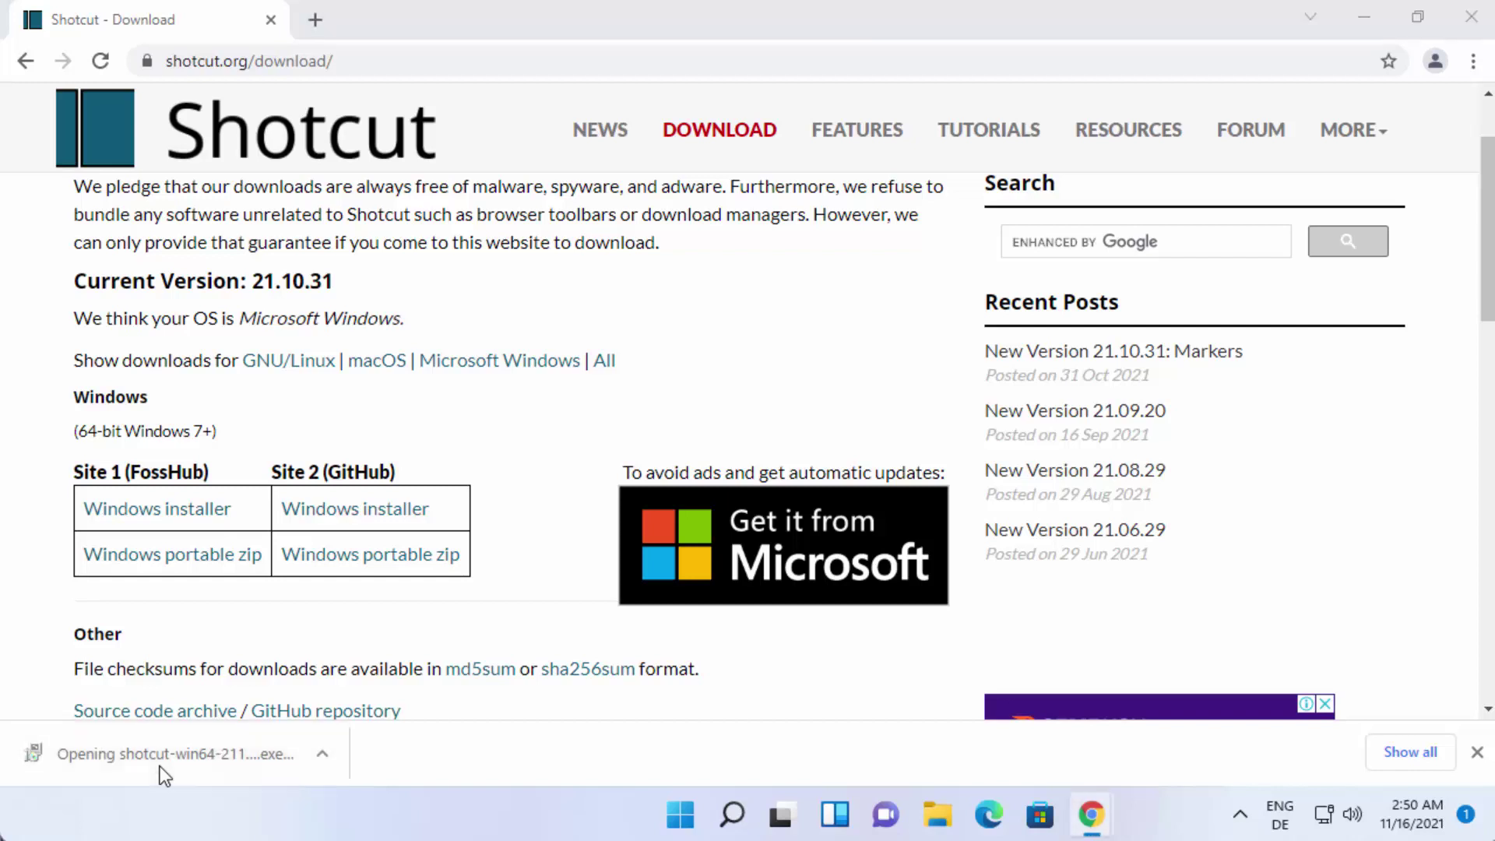
click(1367, 22)
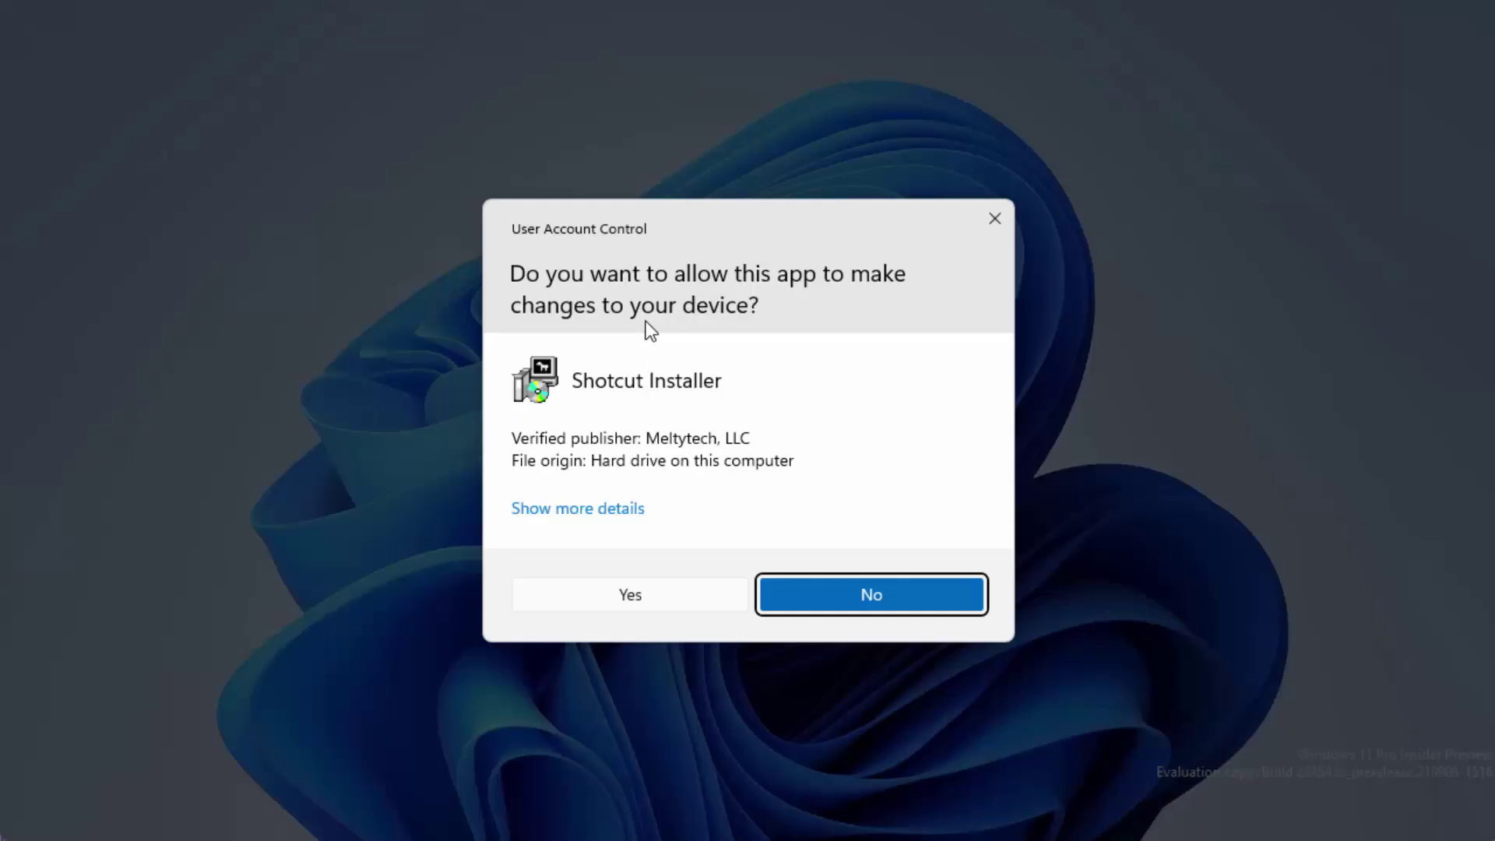
click(615, 595)
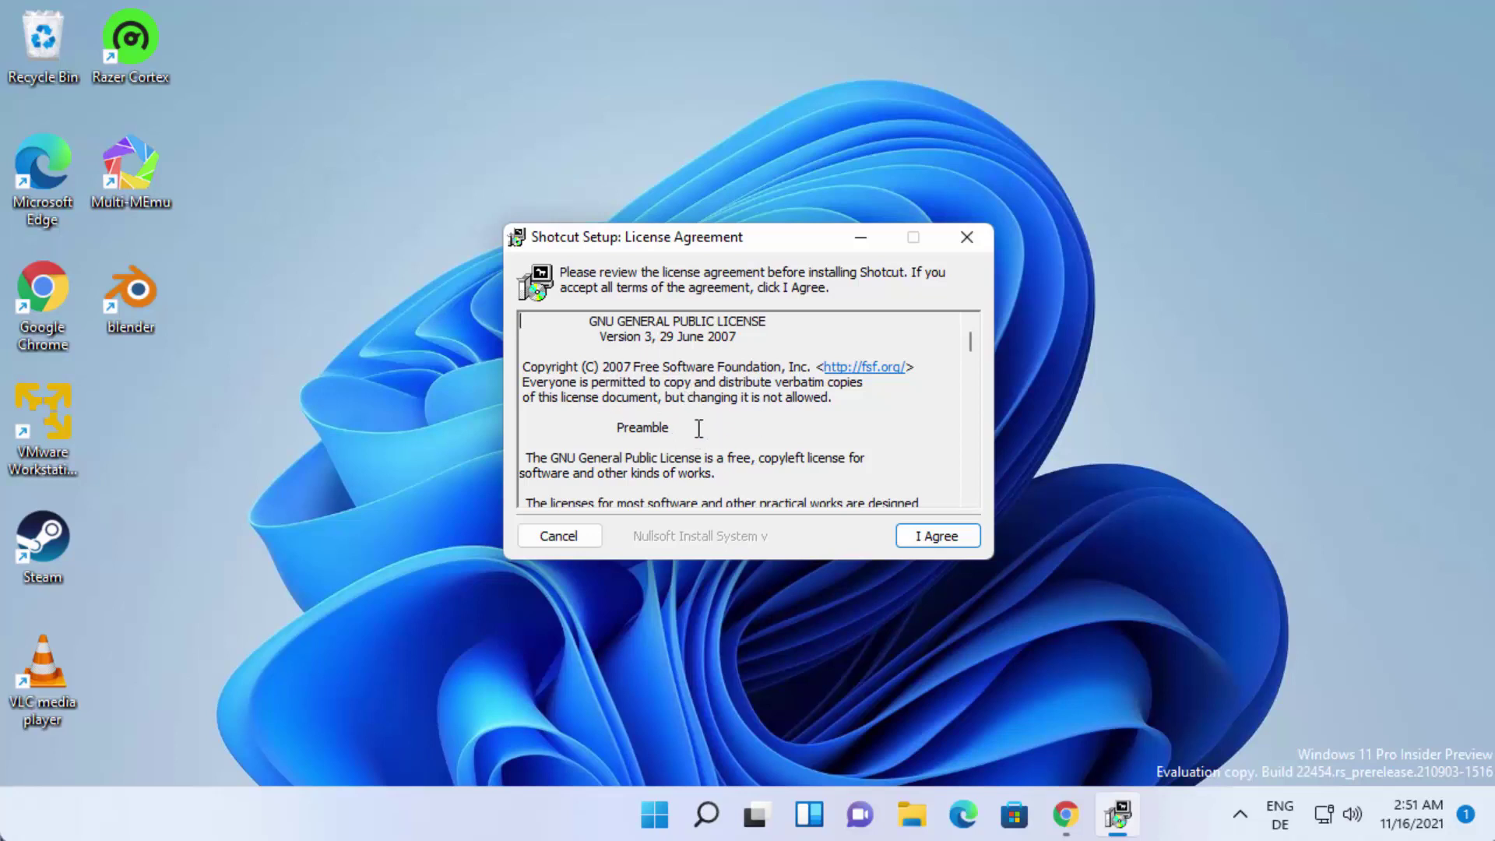
Accept the Shotcut license agreement and continue with C:\Program Files\Shotcut as the destination folder.
drag(971, 345, 969, 484)
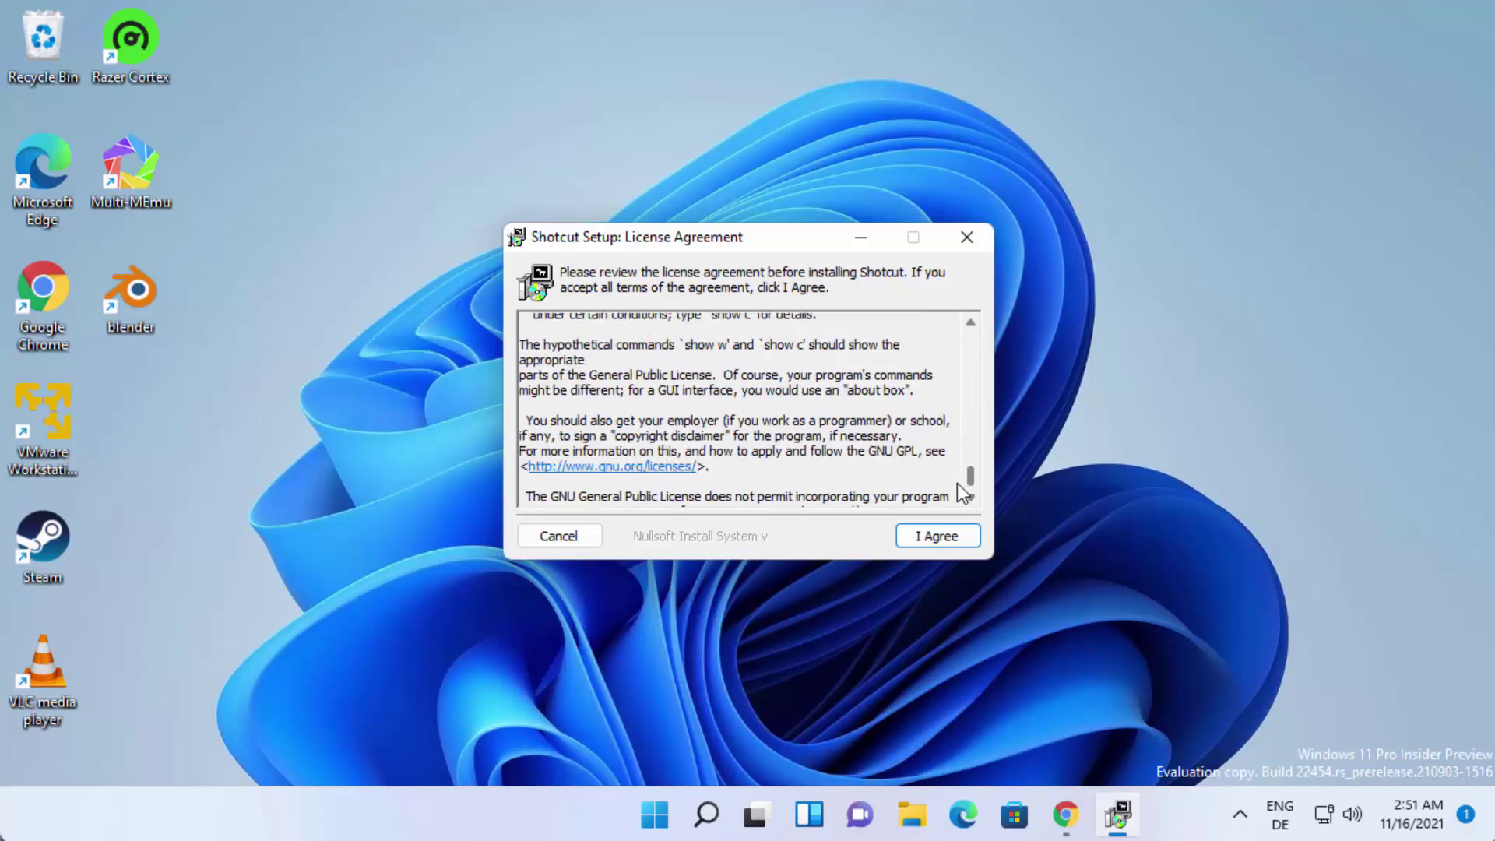
click(926, 538)
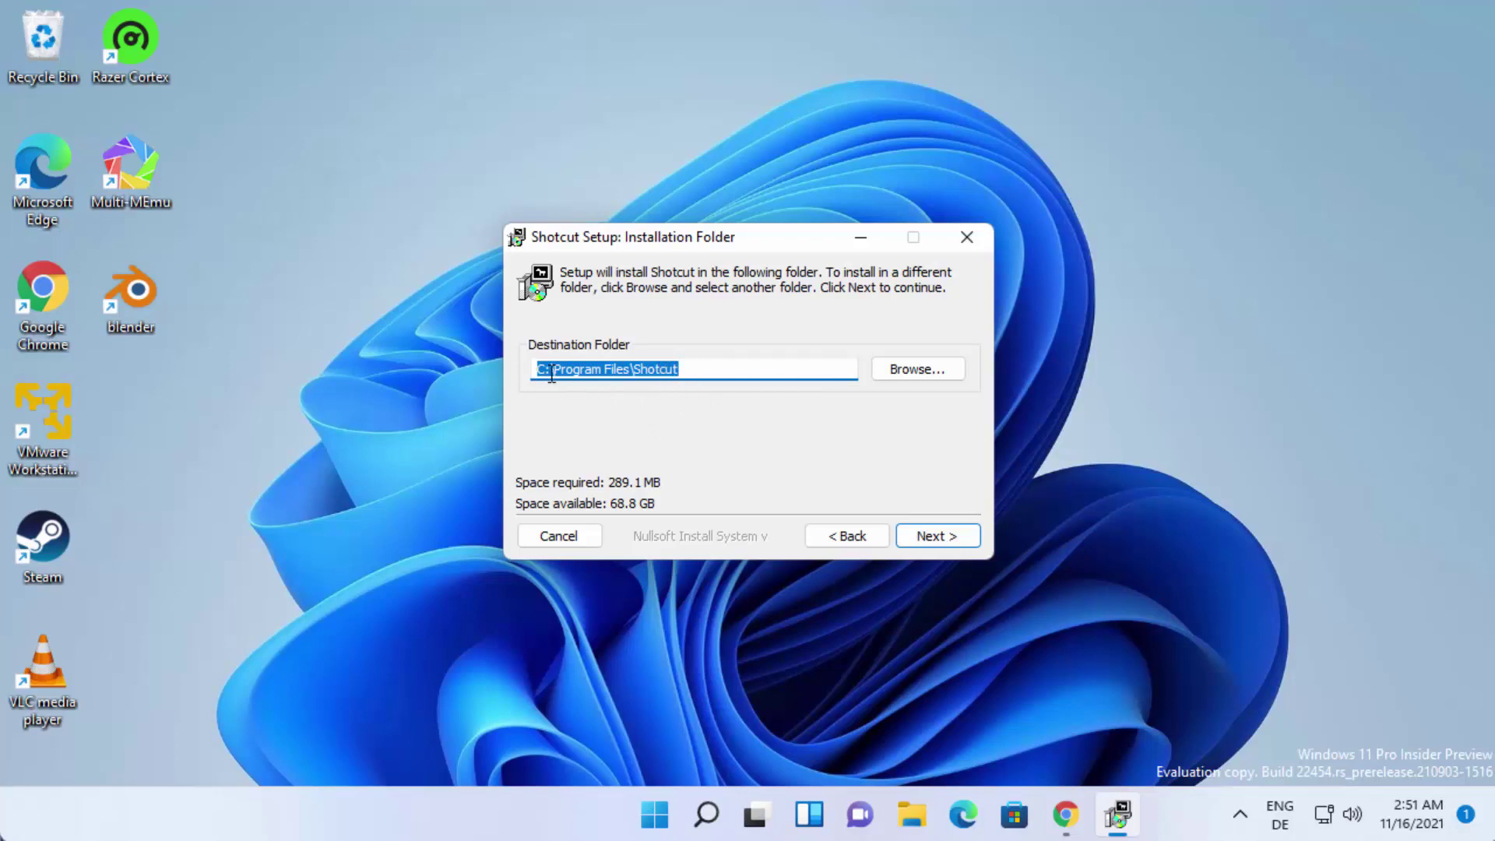
click(918, 372)
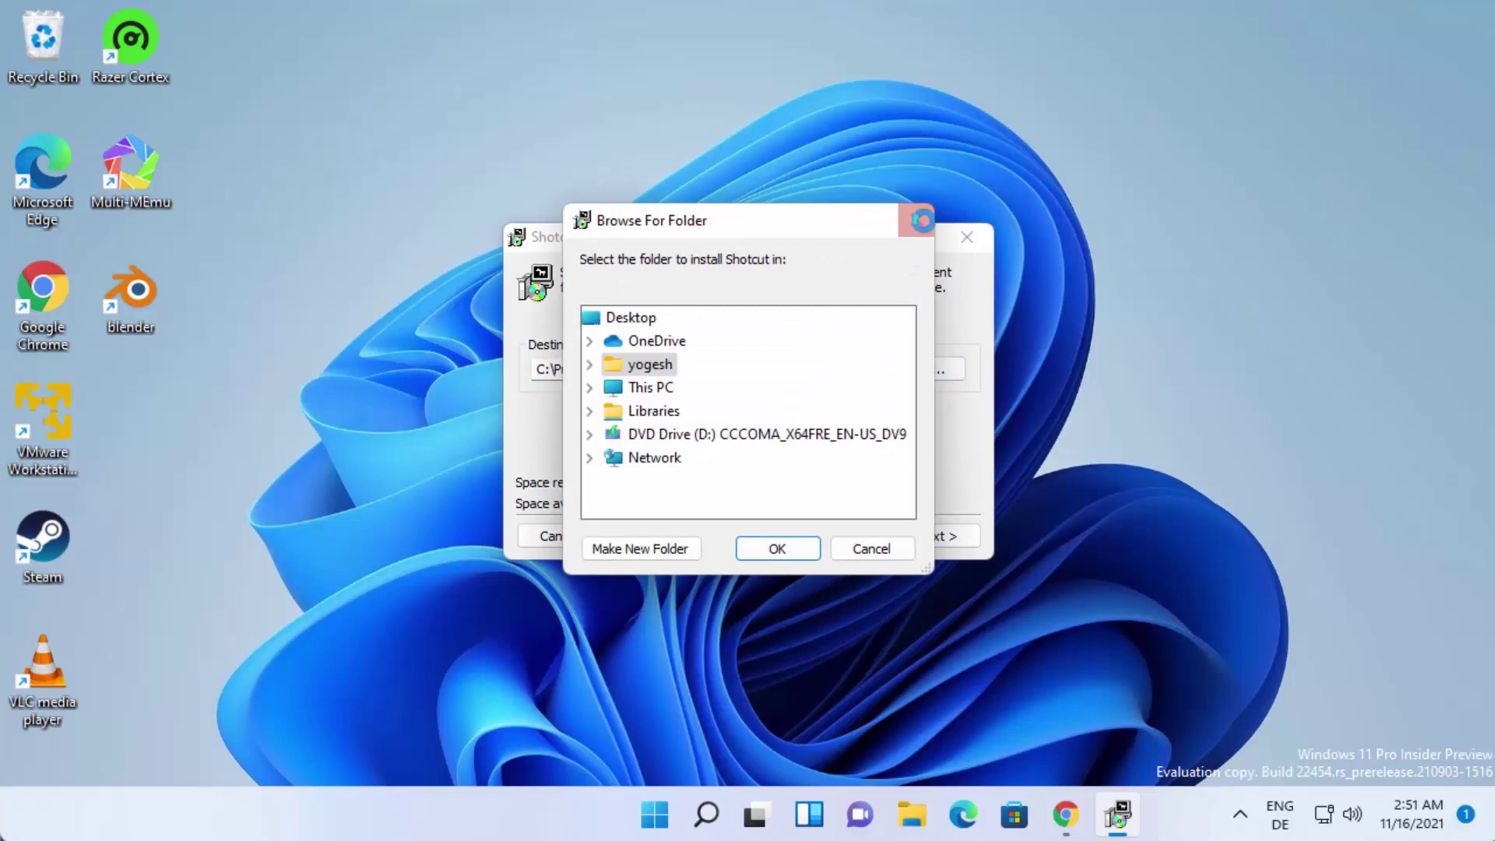
click(916, 220)
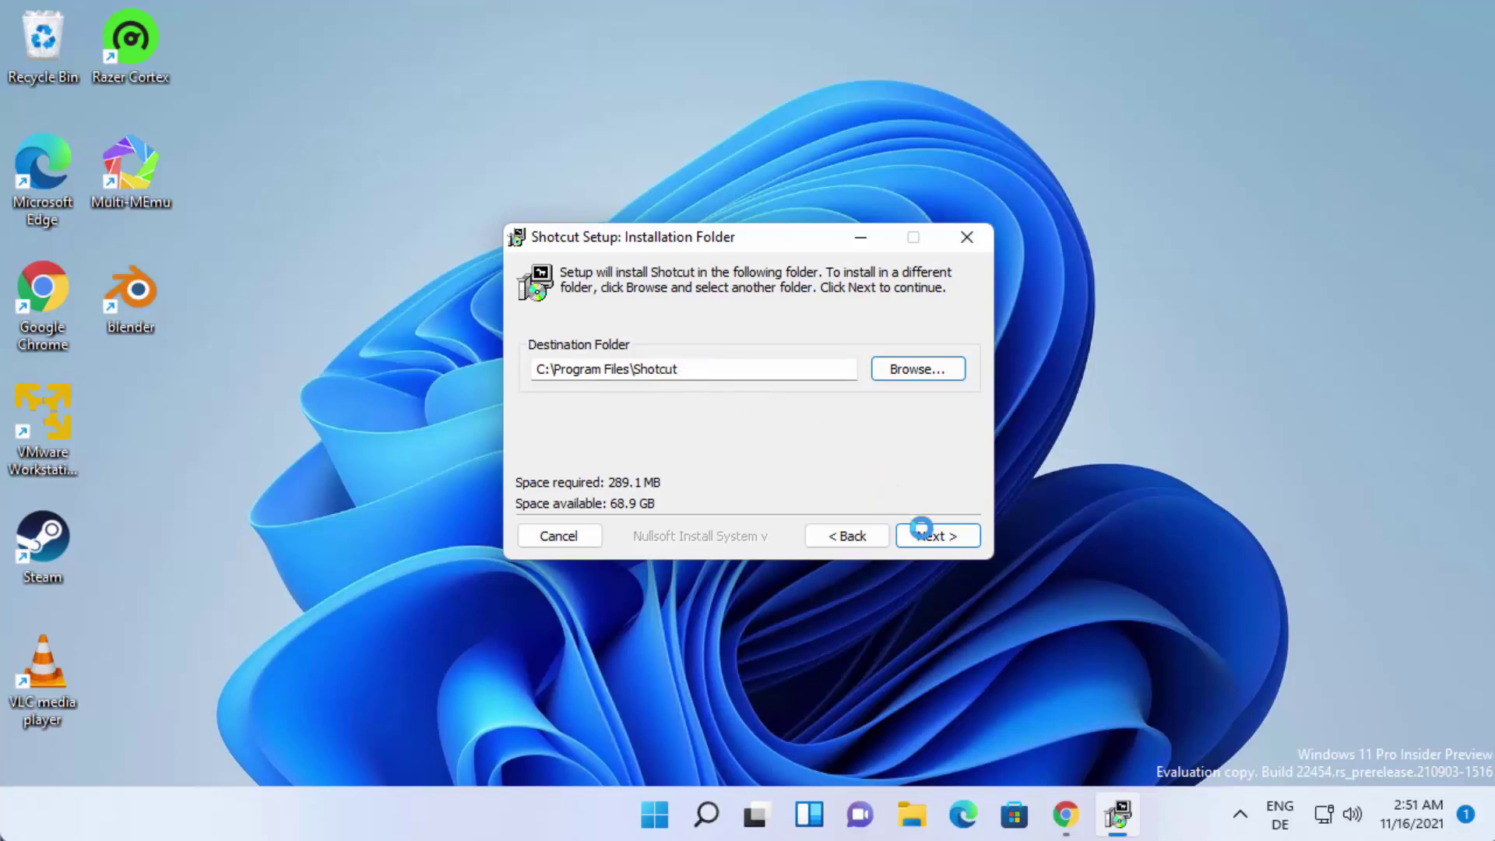
click(928, 536)
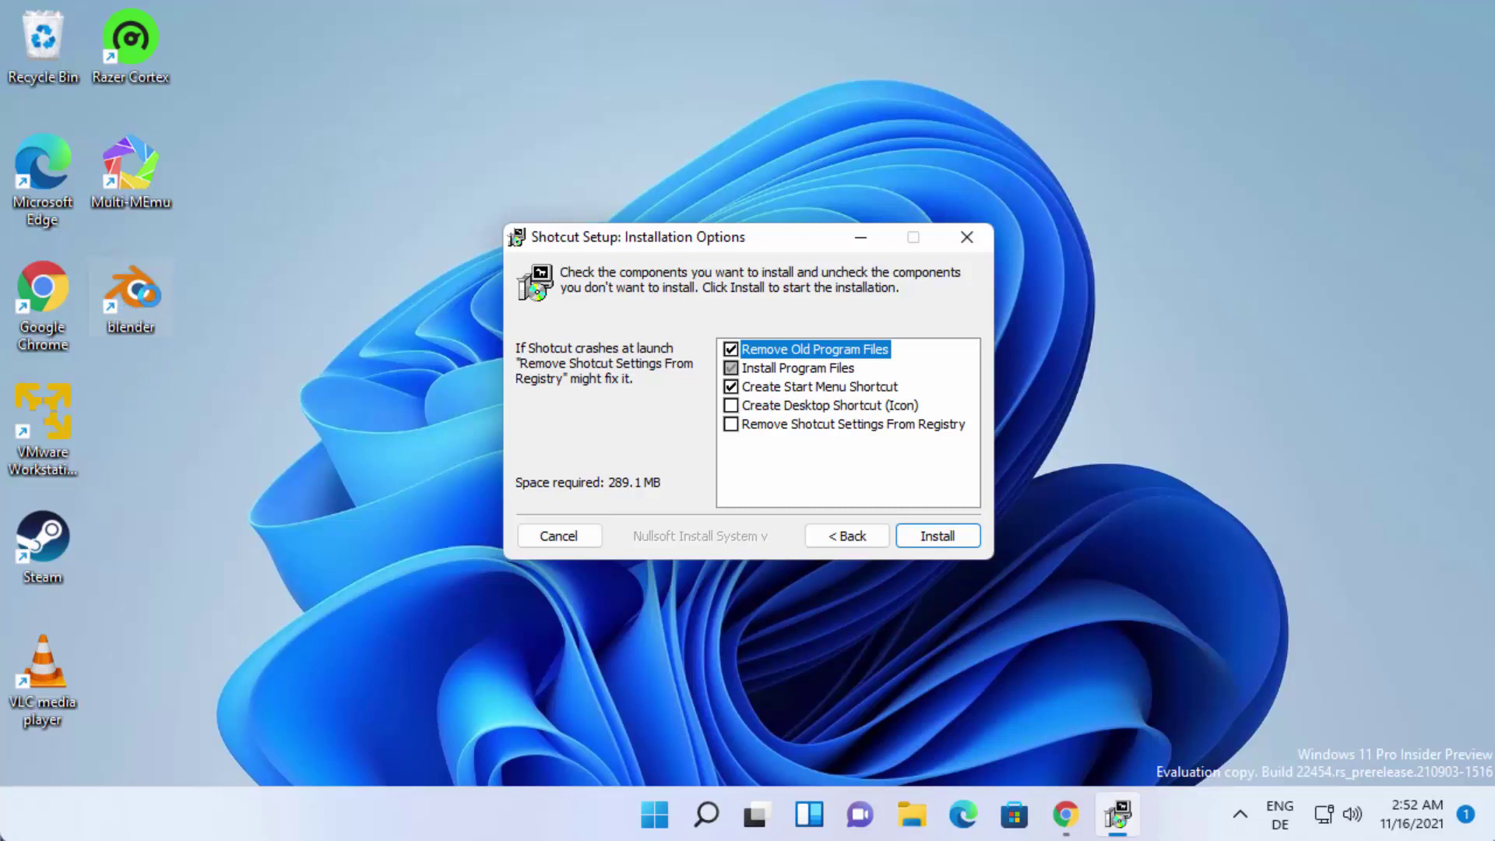
Include the desktop shortcut in the installation options, install Shotcut, and show the installation details.
click(731, 401)
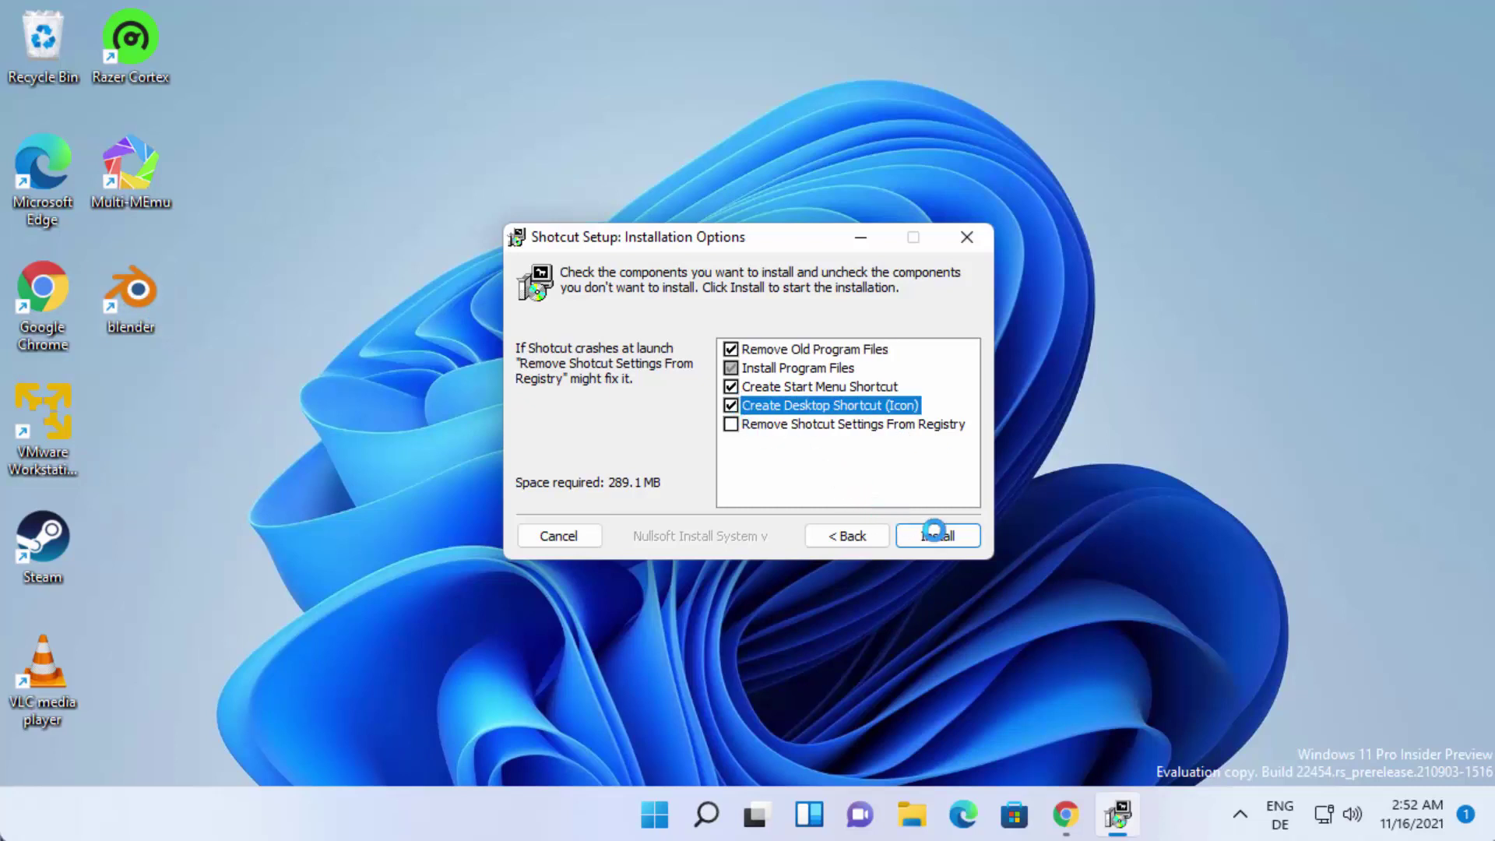
click(937, 534)
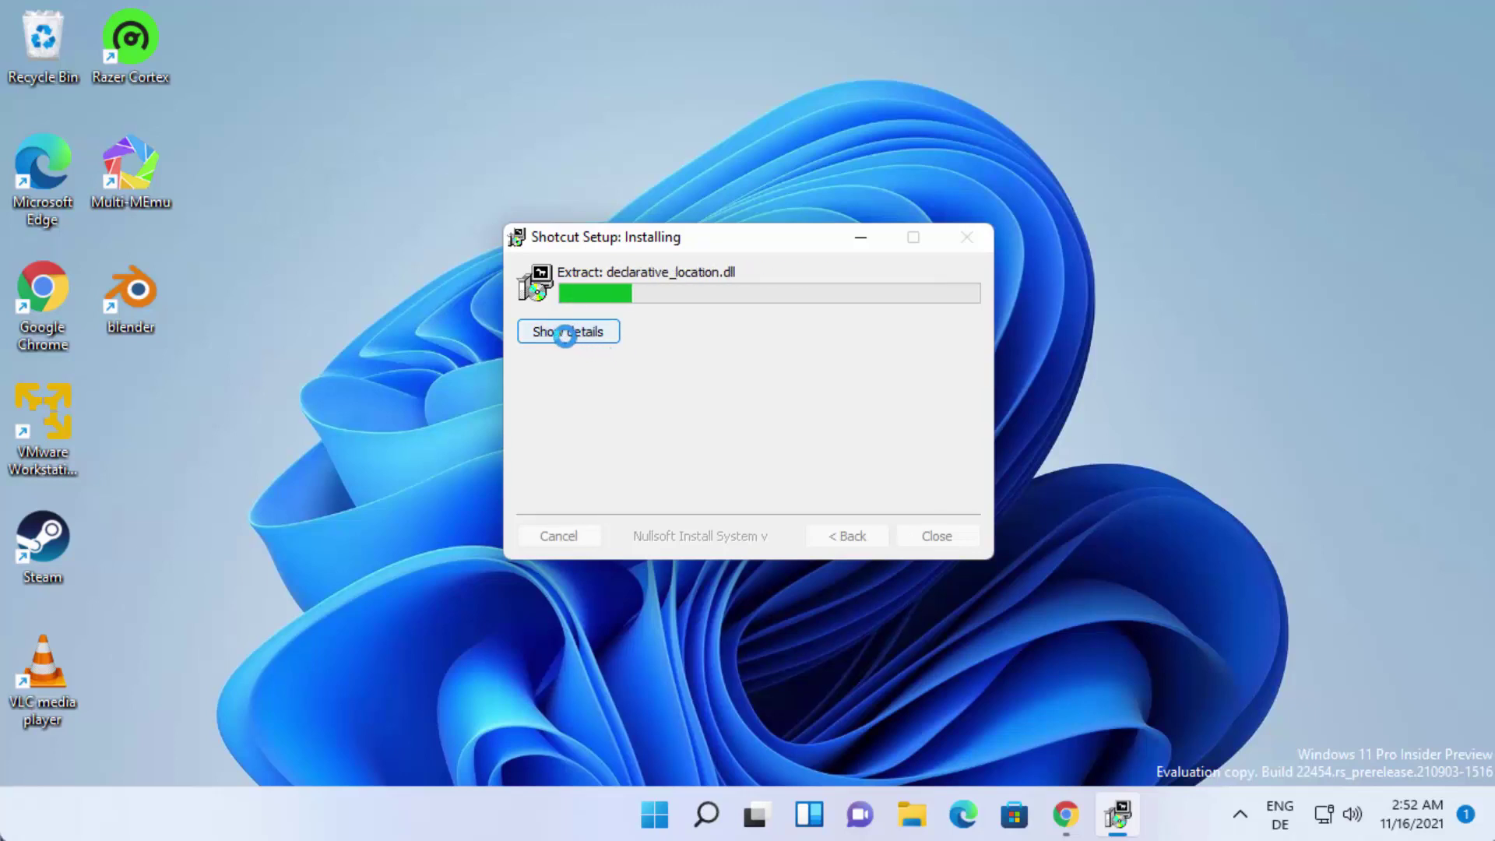
click(565, 333)
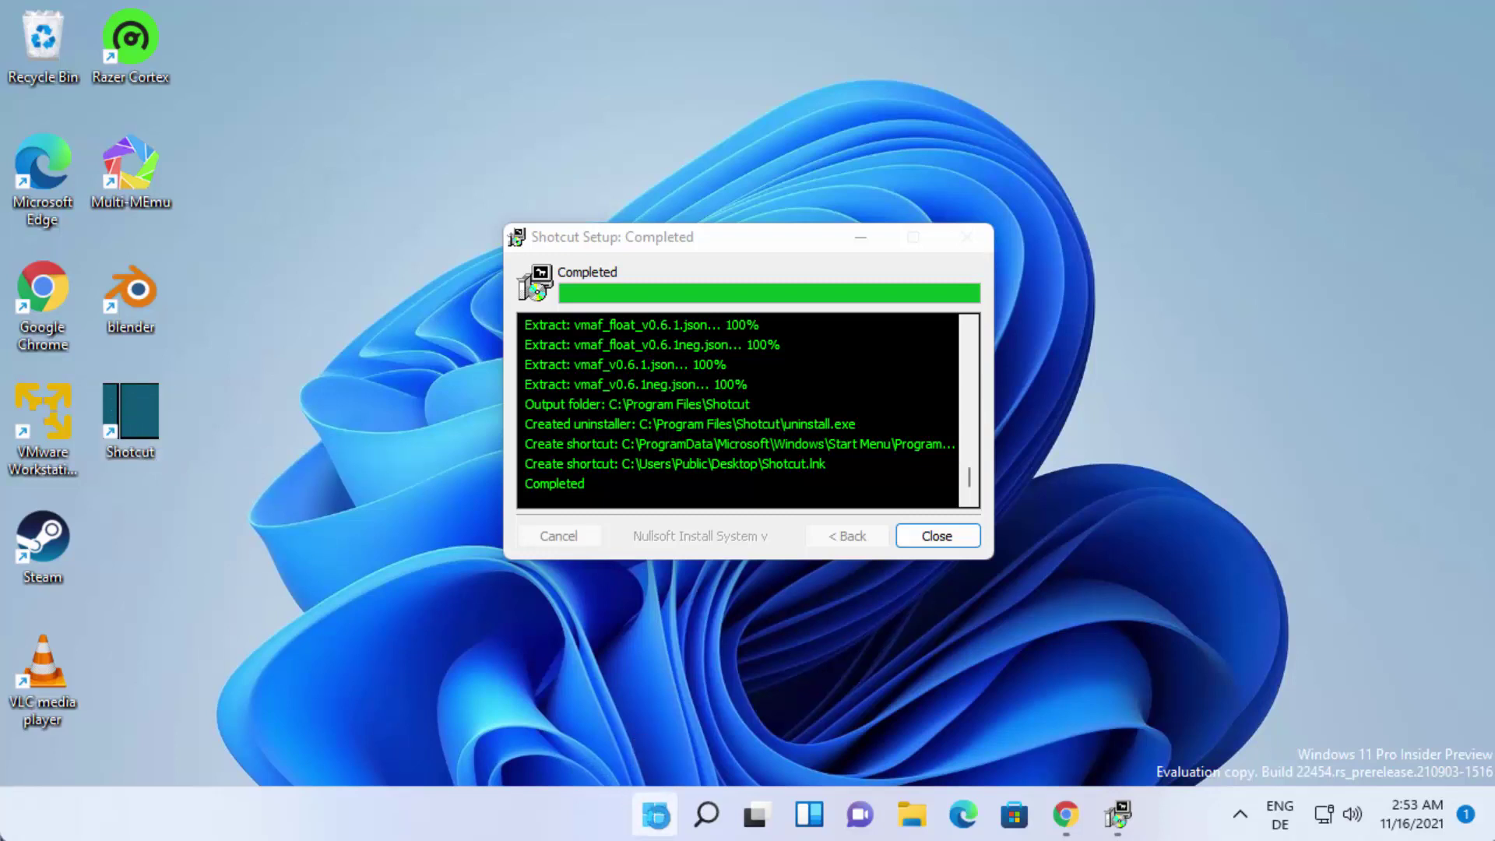
Launch Shotcut, close the completed setup window, and maximize the editor window.
click(655, 815)
click(543, 629)
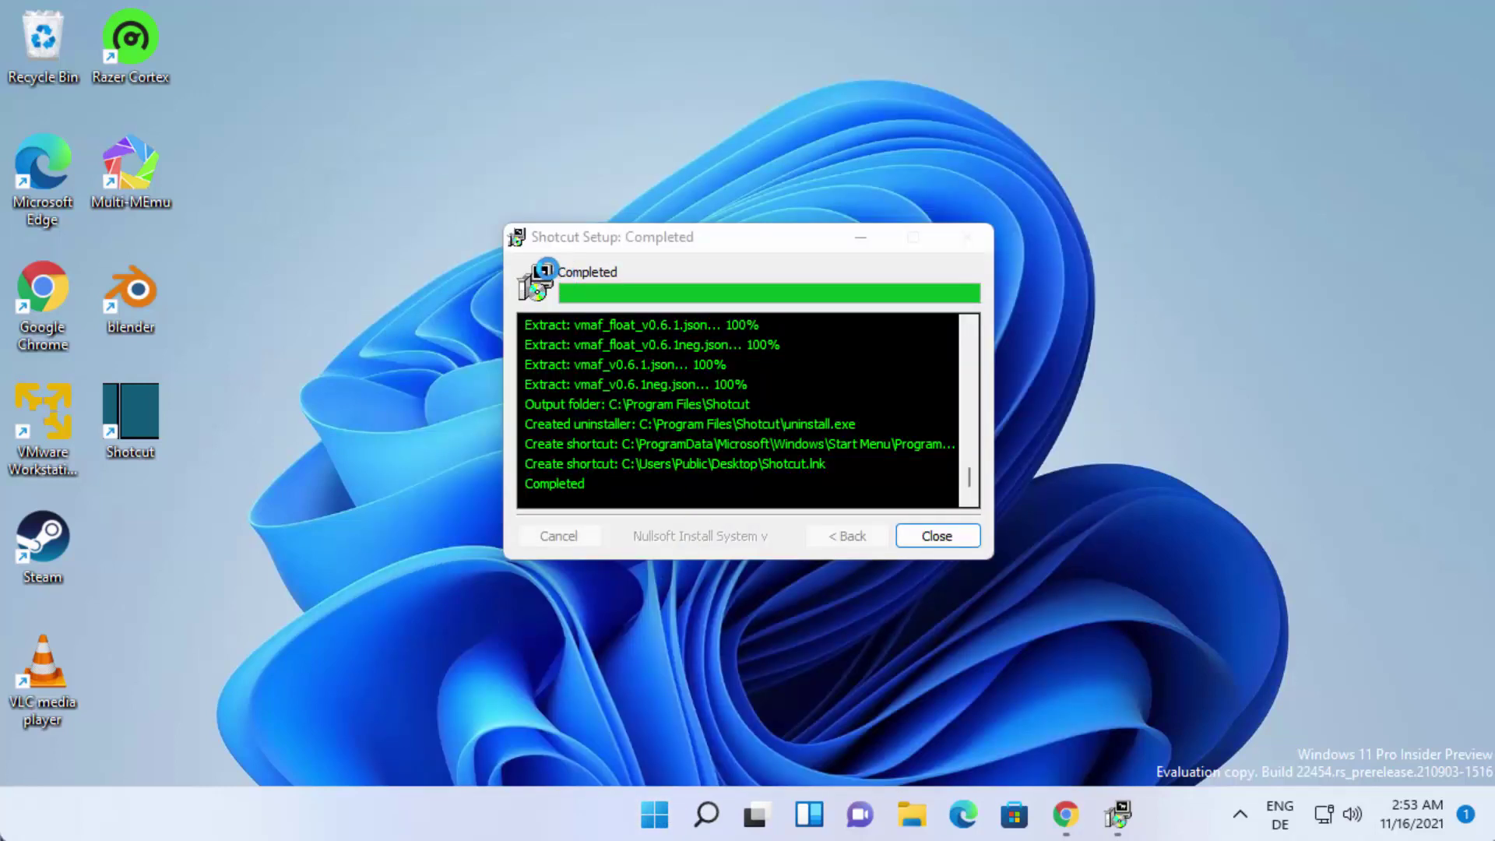
click(922, 537)
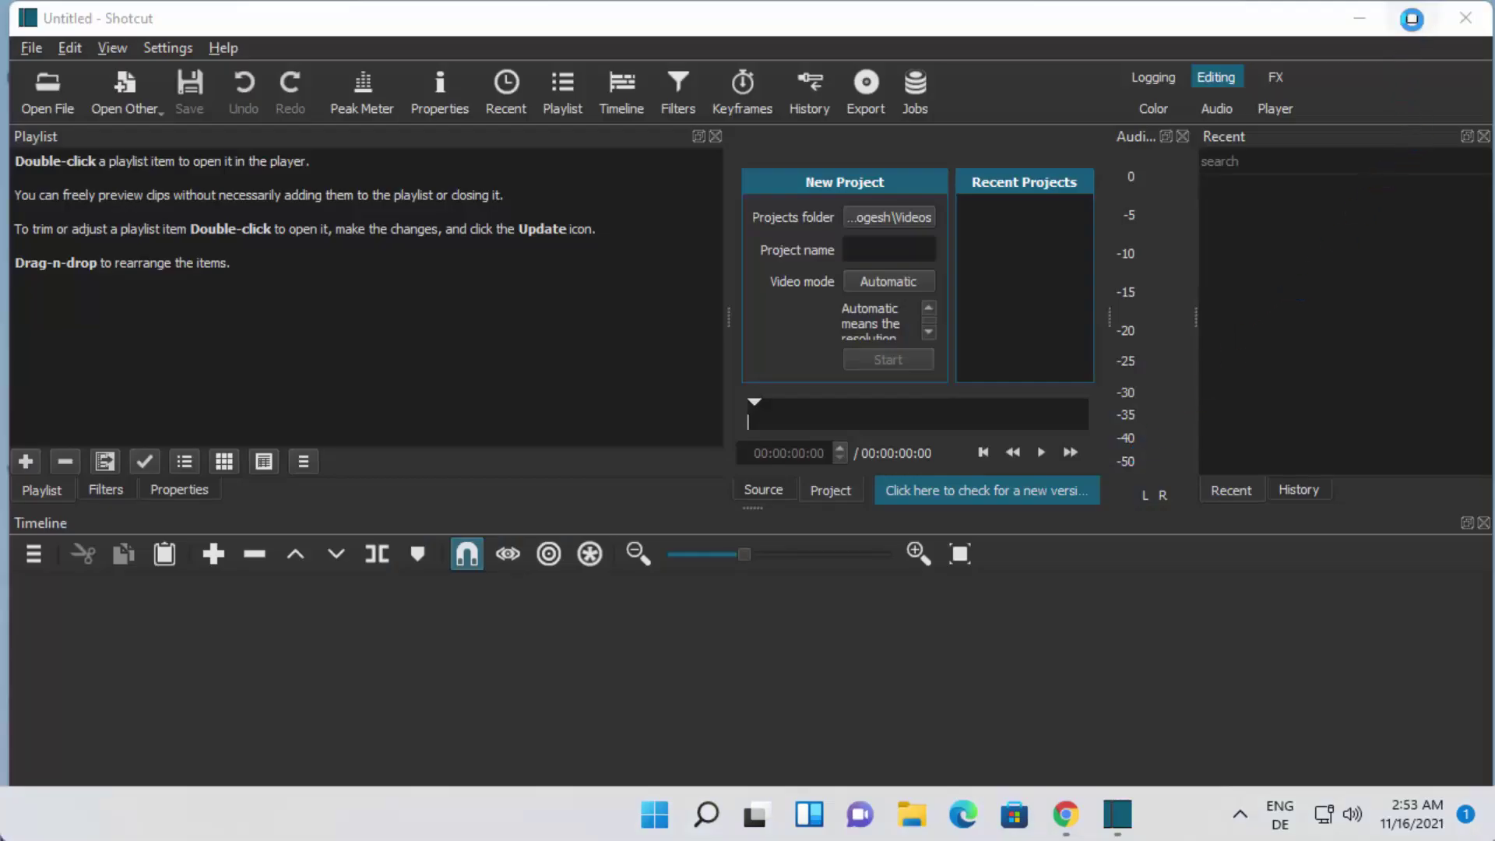
click(1412, 18)
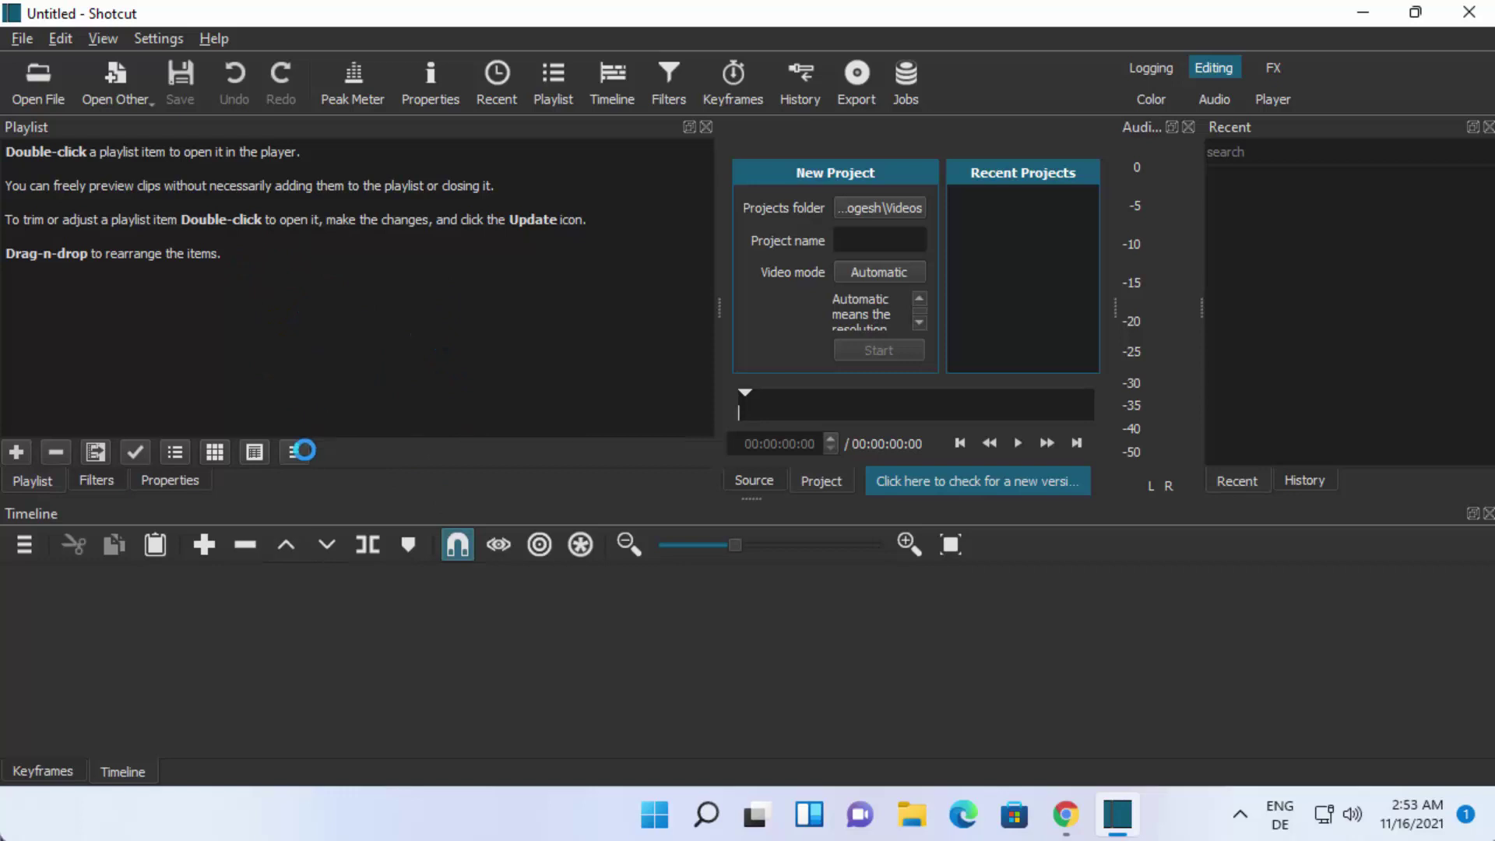
Open the sample video from the Videos folder and add it to the playlist.
click(32, 93)
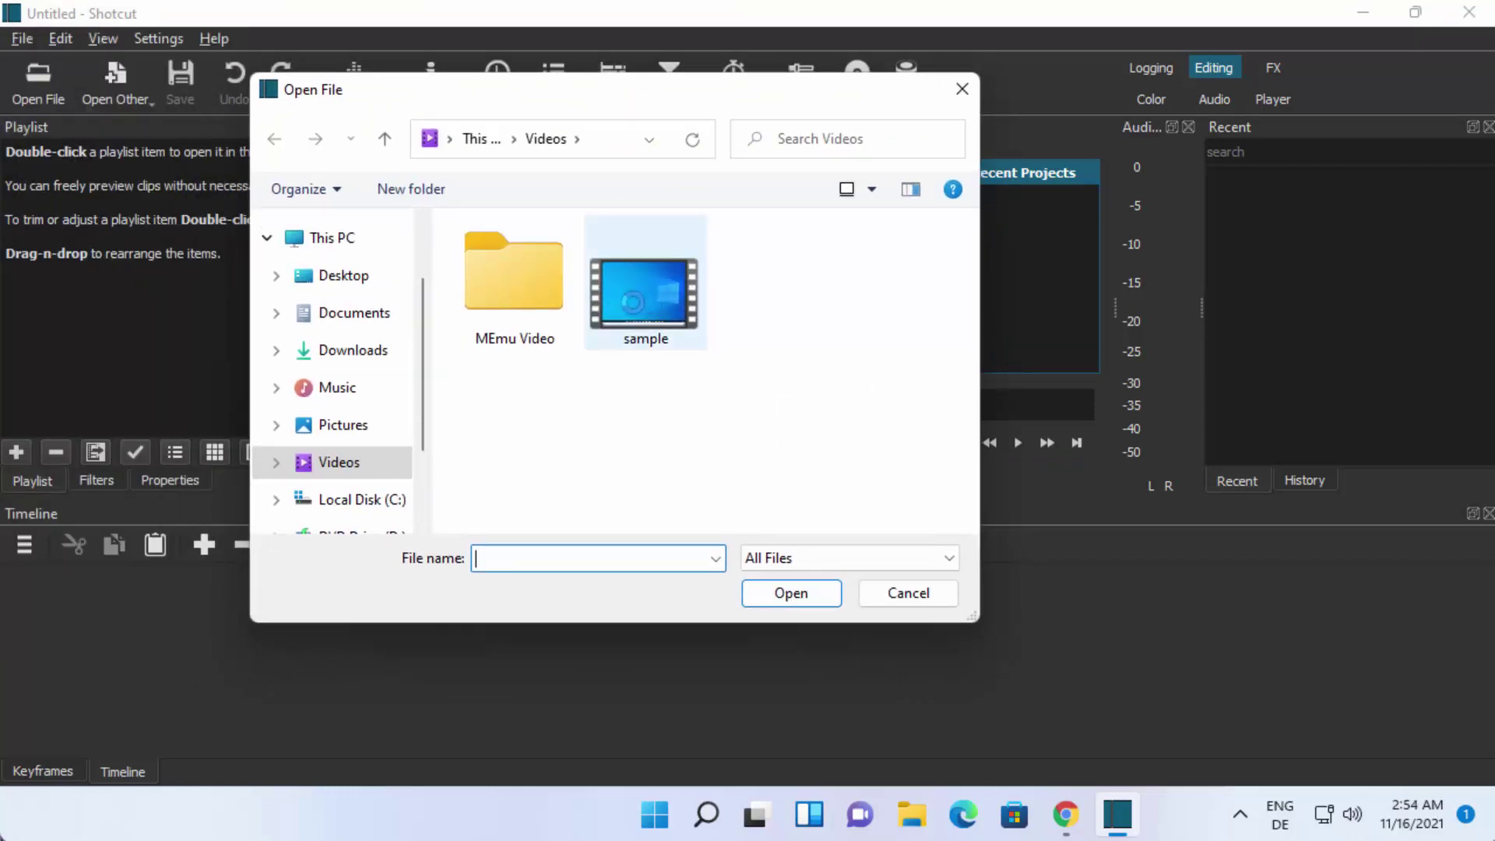
click(644, 288)
click(774, 584)
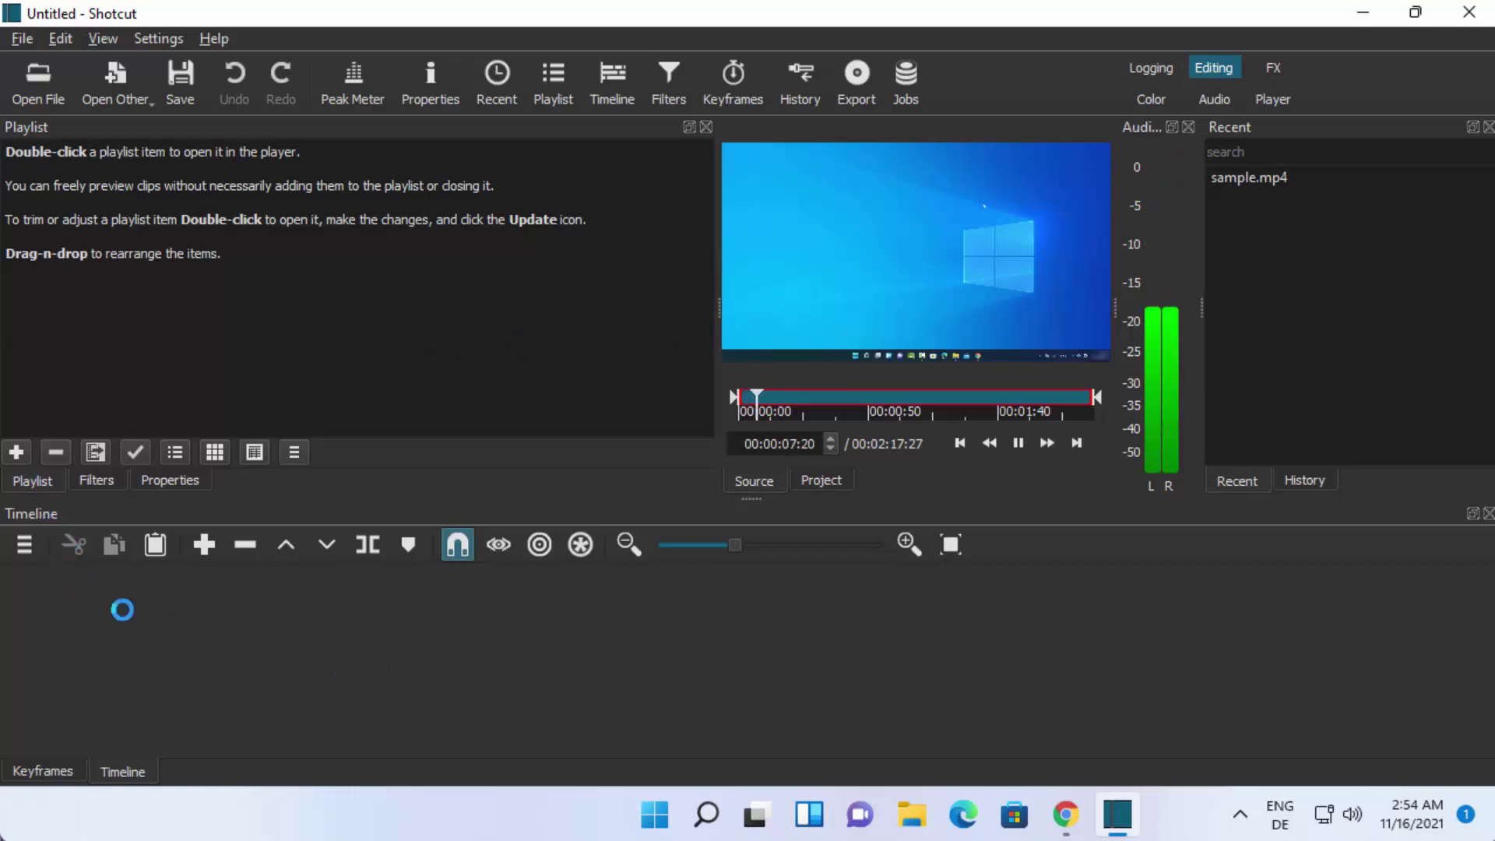
click(12, 452)
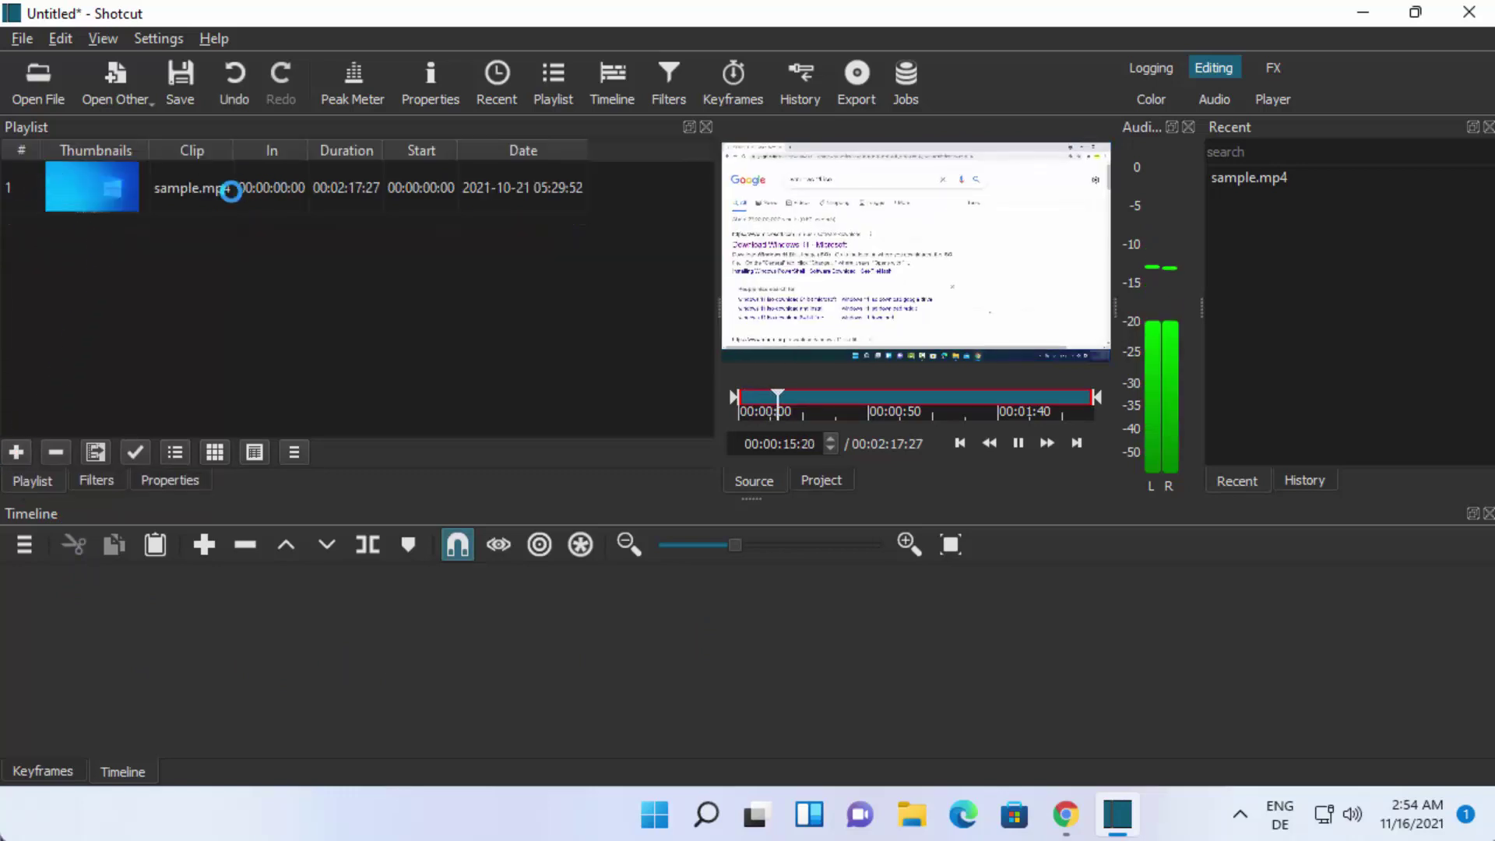
Append the sample.mp4 playlist clip to the timeline and split it at 00:01:44:01.
click(109, 191)
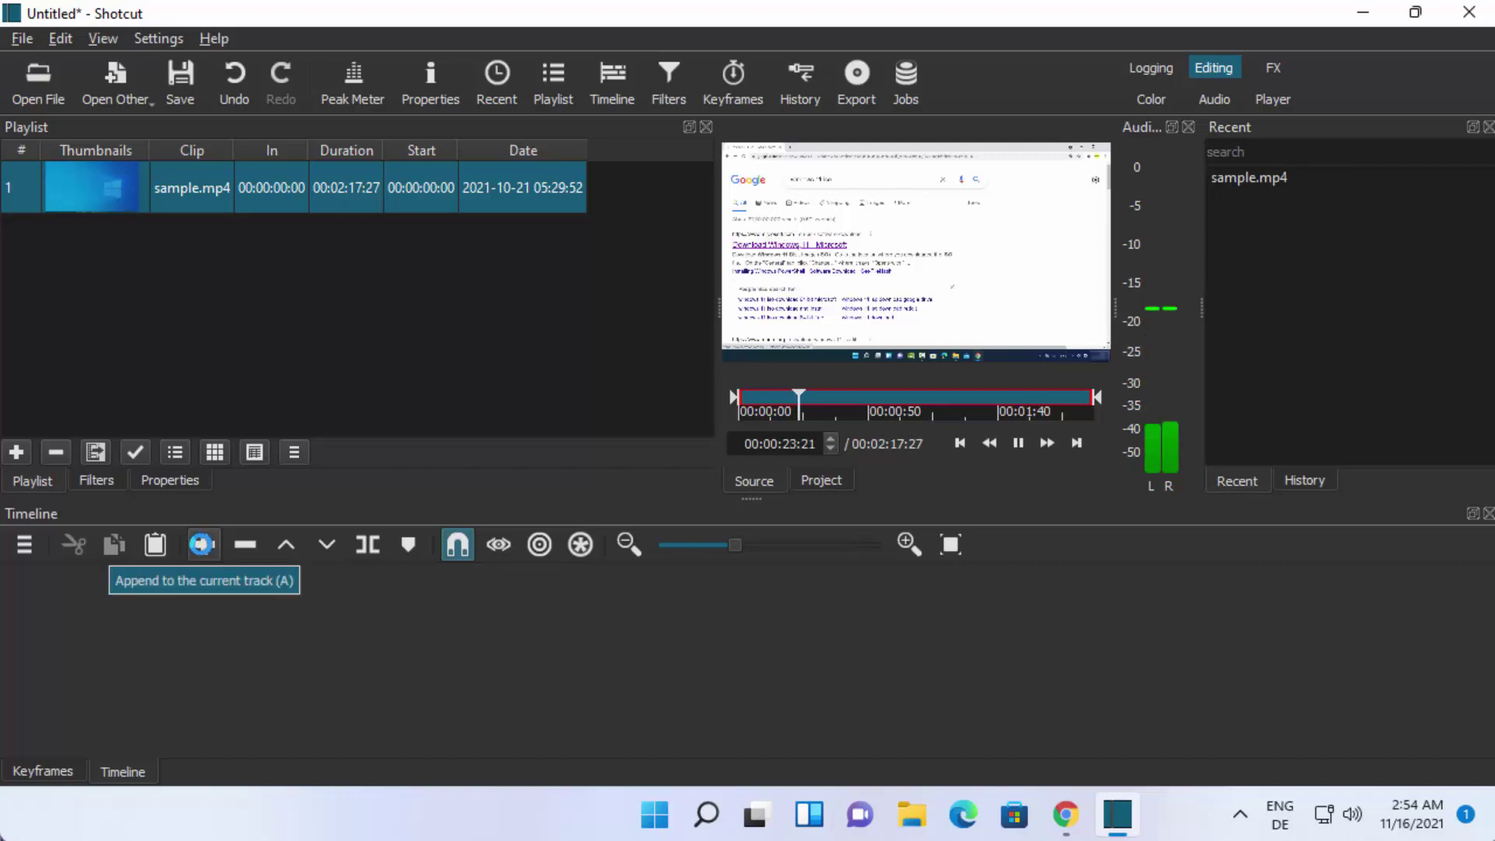
click(202, 544)
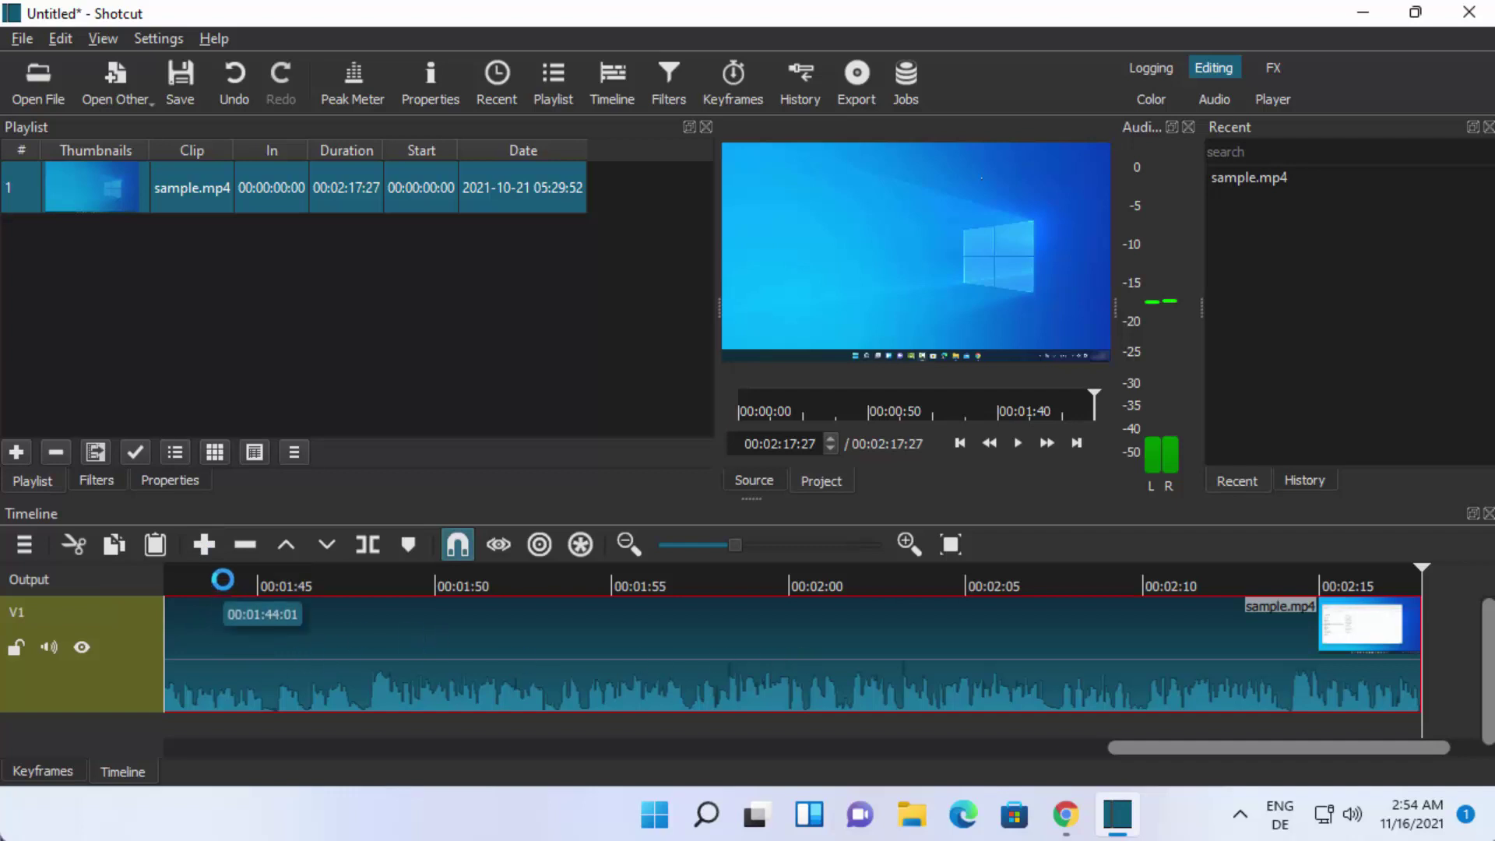
click(222, 583)
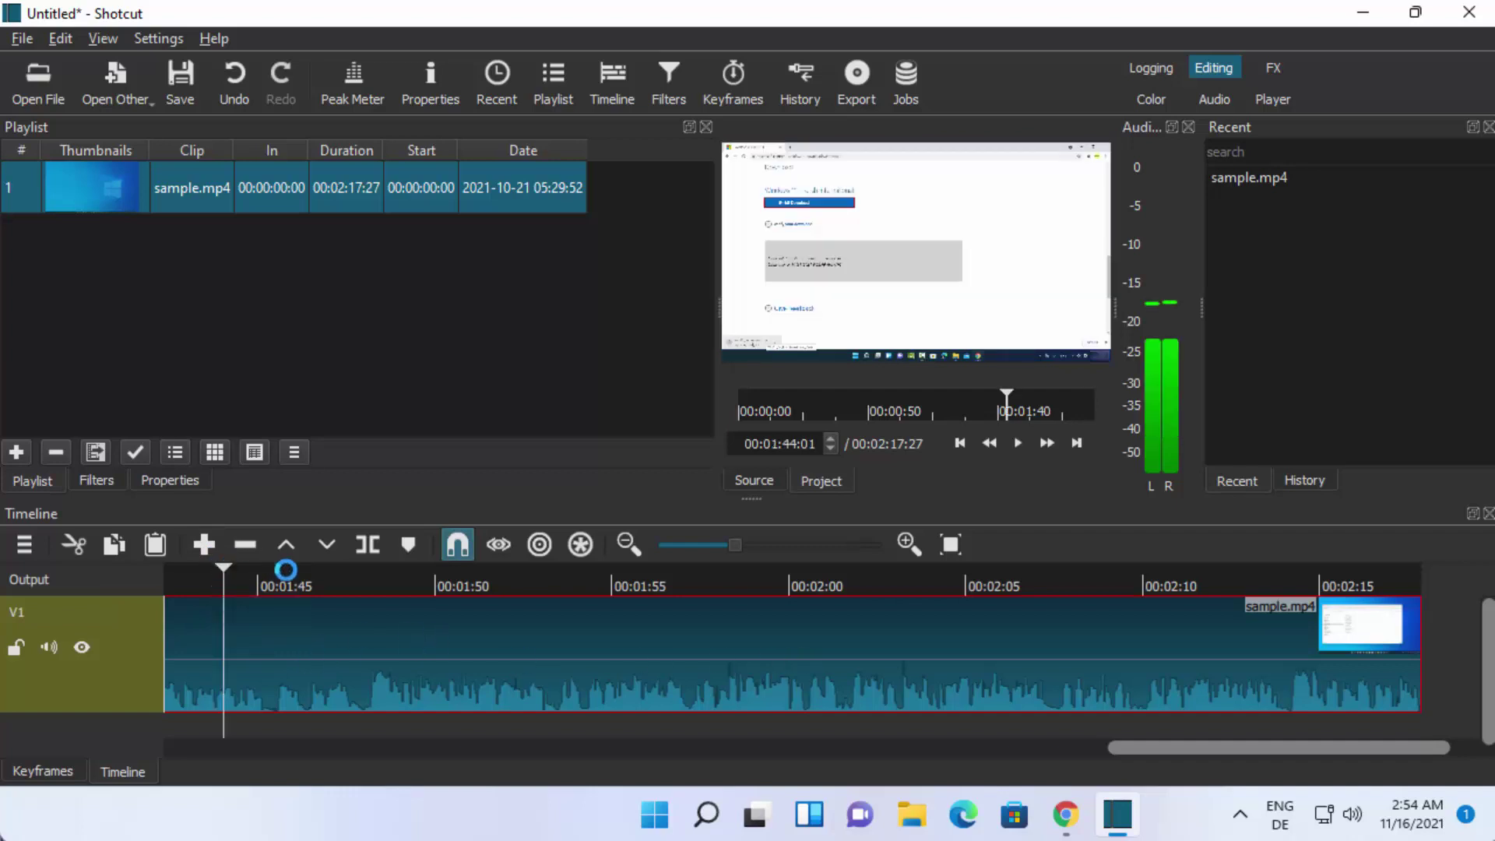
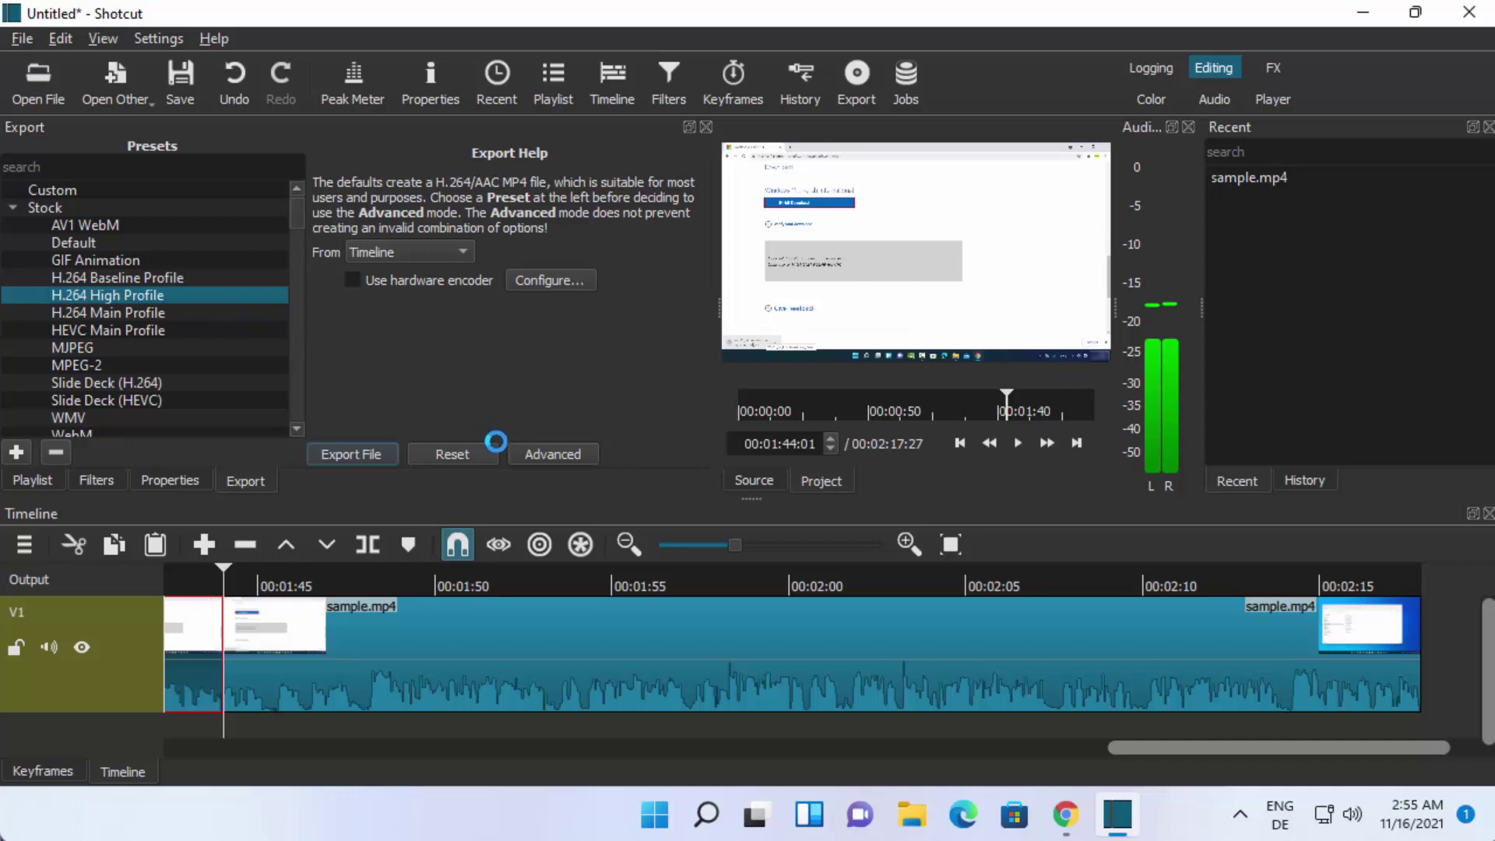
Show the advanced export settings, keep the mp4 format, and export the timeline to the Videos folder as finalcut.
click(537, 452)
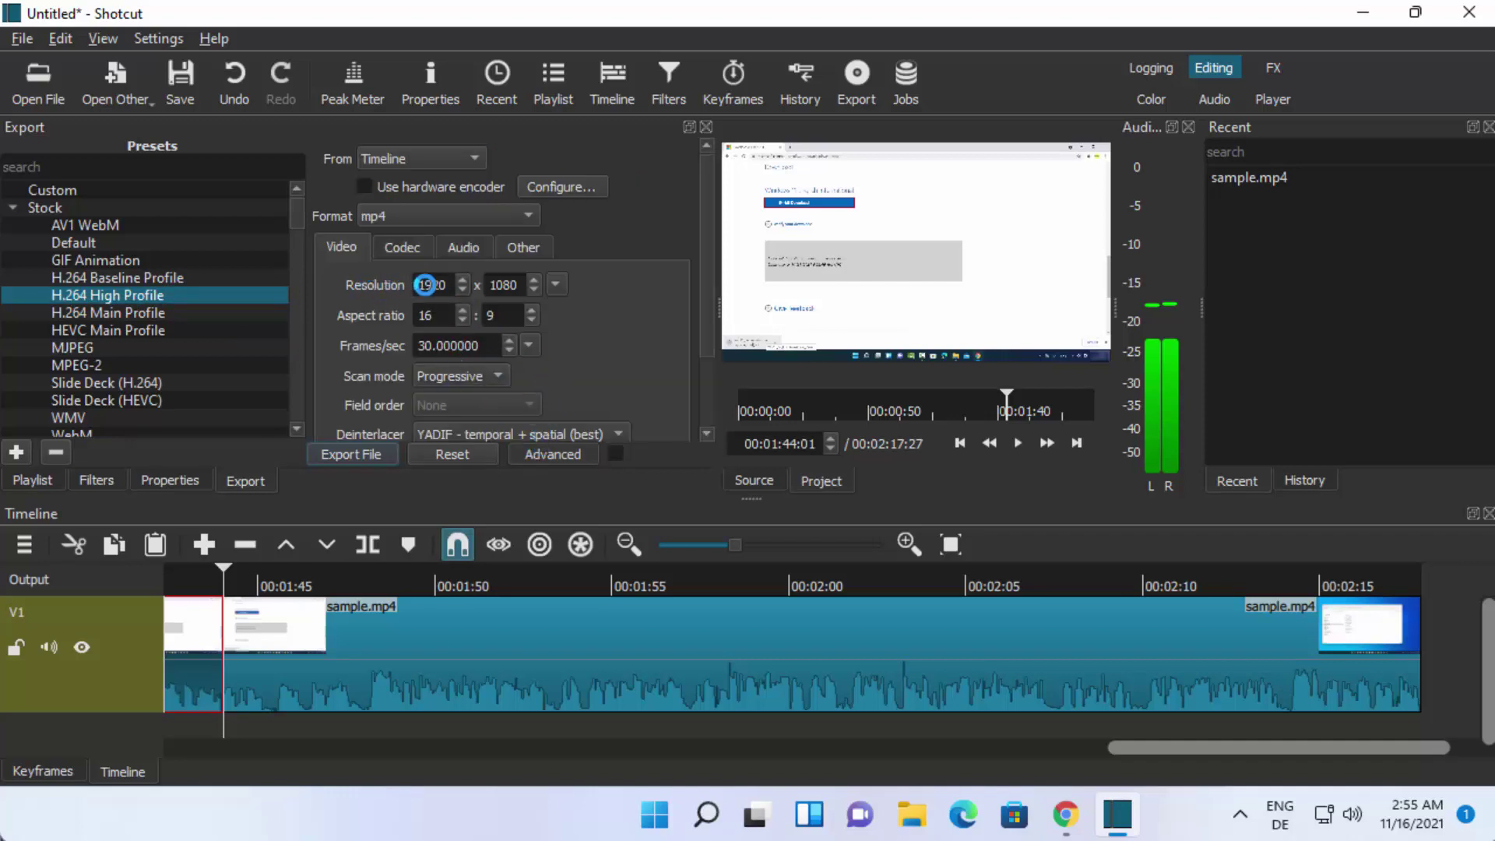
click(424, 216)
click(624, 232)
click(345, 456)
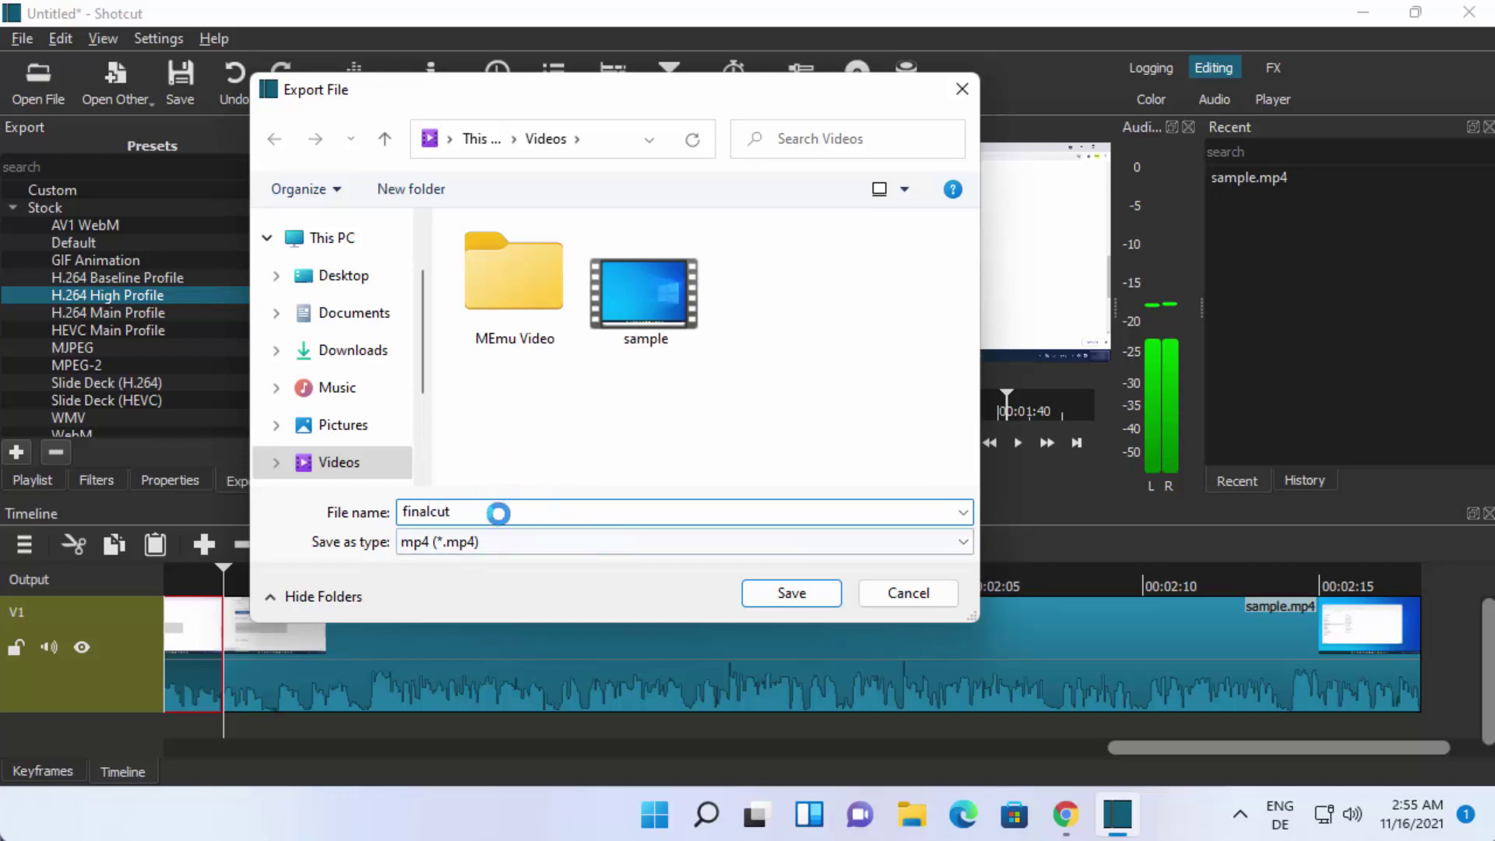
click(763, 590)
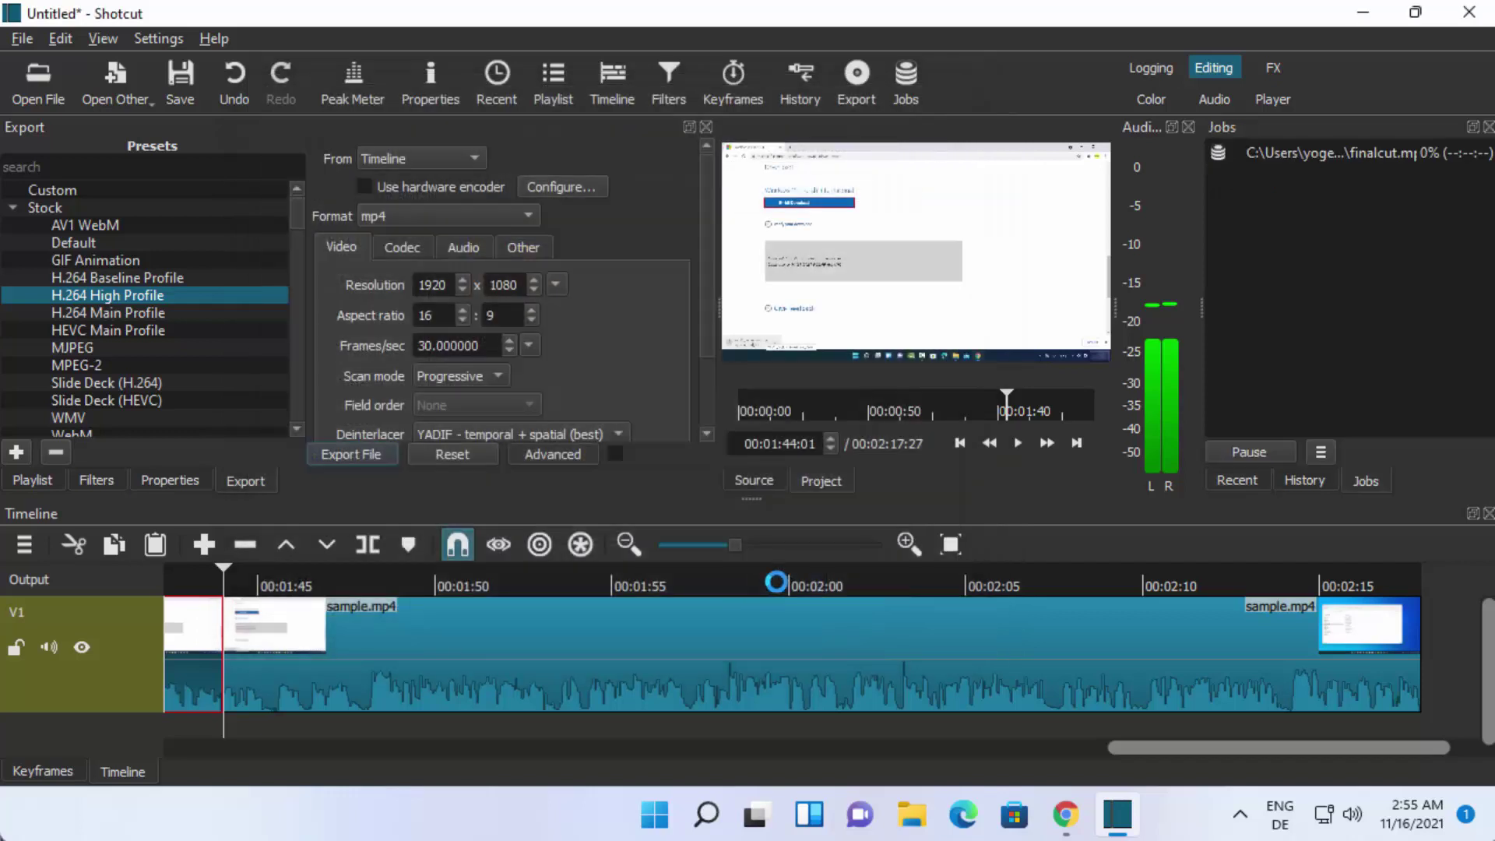